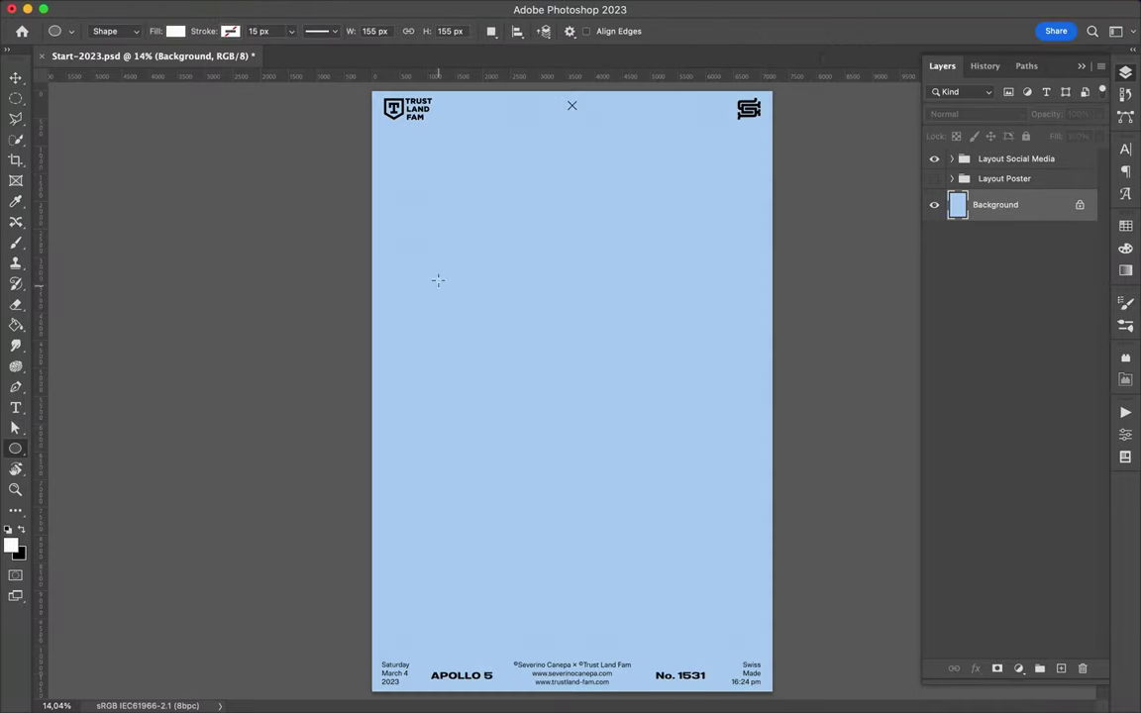
Step: Draw a white circle on the poster, duplicate its layer and rasterize the copy
mouse_move(405, 147)
left_mouse_down()
mouse_move(500, 242)
mouse_move(583, 398)
left_mouse_up()
key("v")
scroll(513, 334, "up", 2)
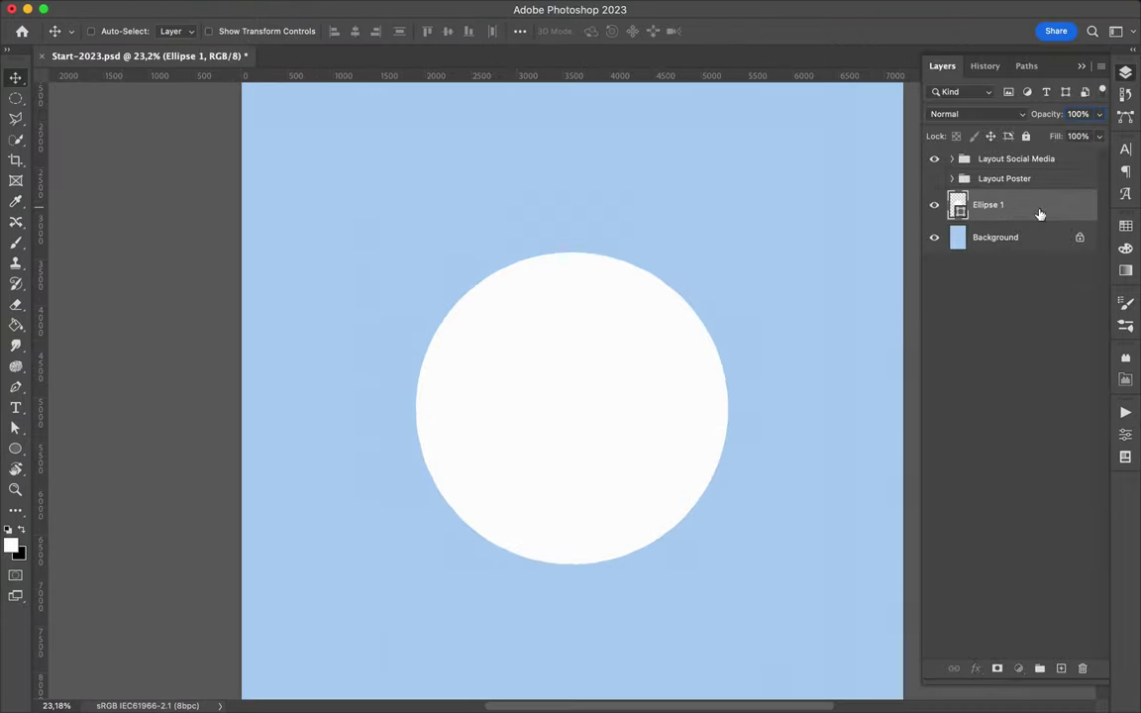
left_click_drag(1039, 214, 1000, 237)
right_click(991, 236)
left_click(832, 525)
Step: Apply a Gaussian Blur of about 624 px radius to the circle copy
left_click(368, 9)
mouse_move(381, 270)
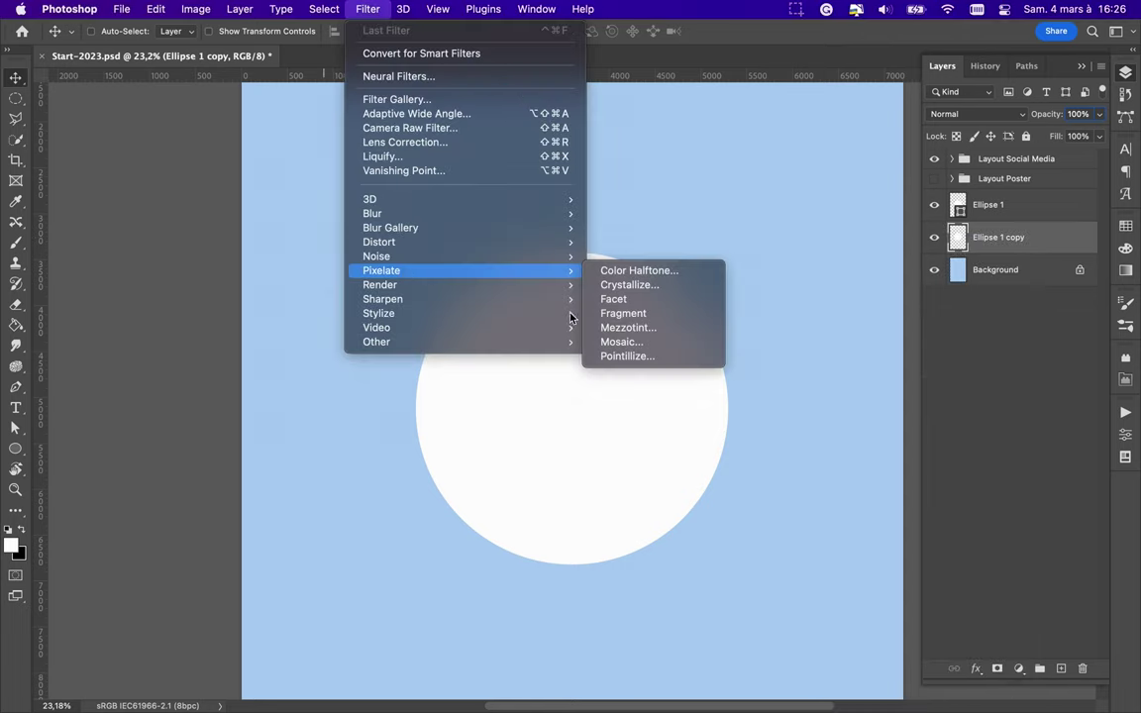
left_click(634, 270)
left_click_drag(852, 324, 973, 328)
left_click(1037, 112)
Step: Warp the blurred copy so the glow trails toward the upper left
key("ctrl+t")
right_click(733, 309)
left_click(754, 435)
left_click_drag(356, 228, 496, 300)
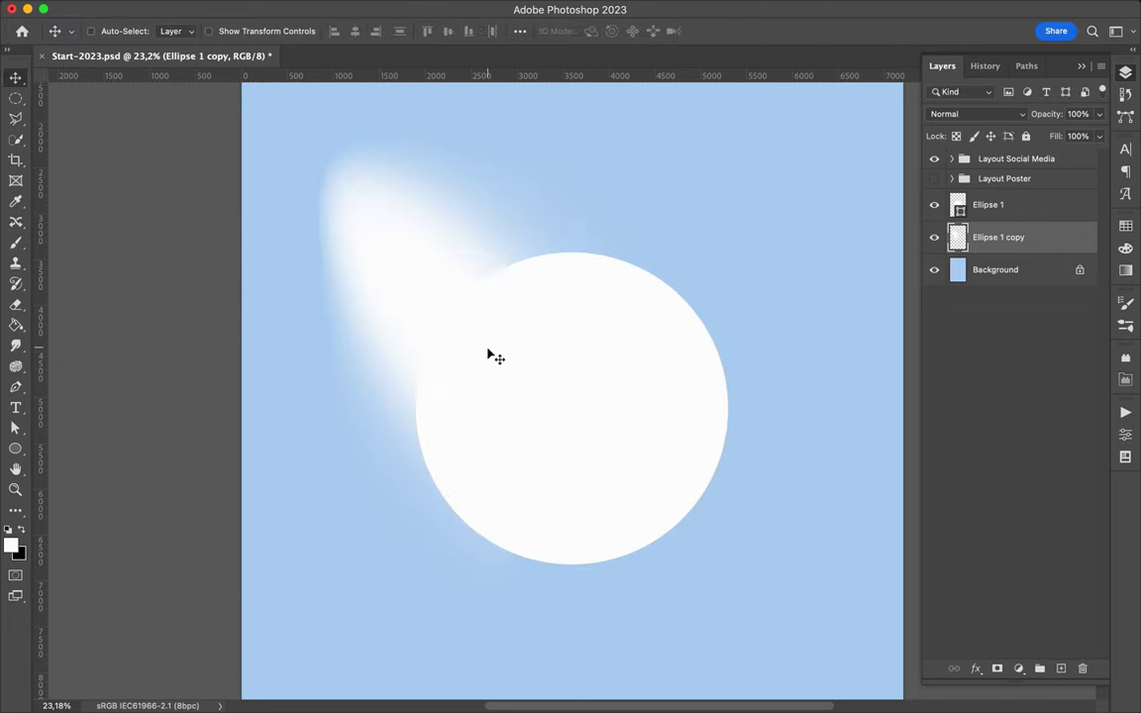
scroll(482, 332, "down", 2)
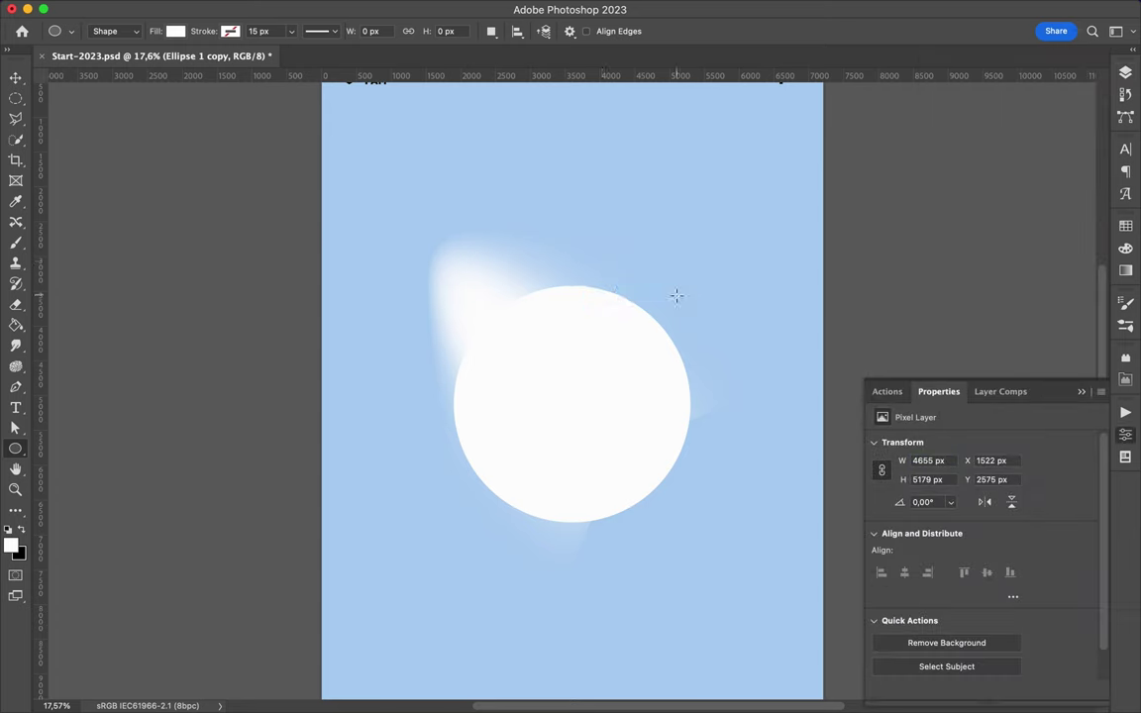
Step: Draw a tall rectangle and position it over the right side of the white circle
left_click_drag(611, 201, 740, 616)
key("v")
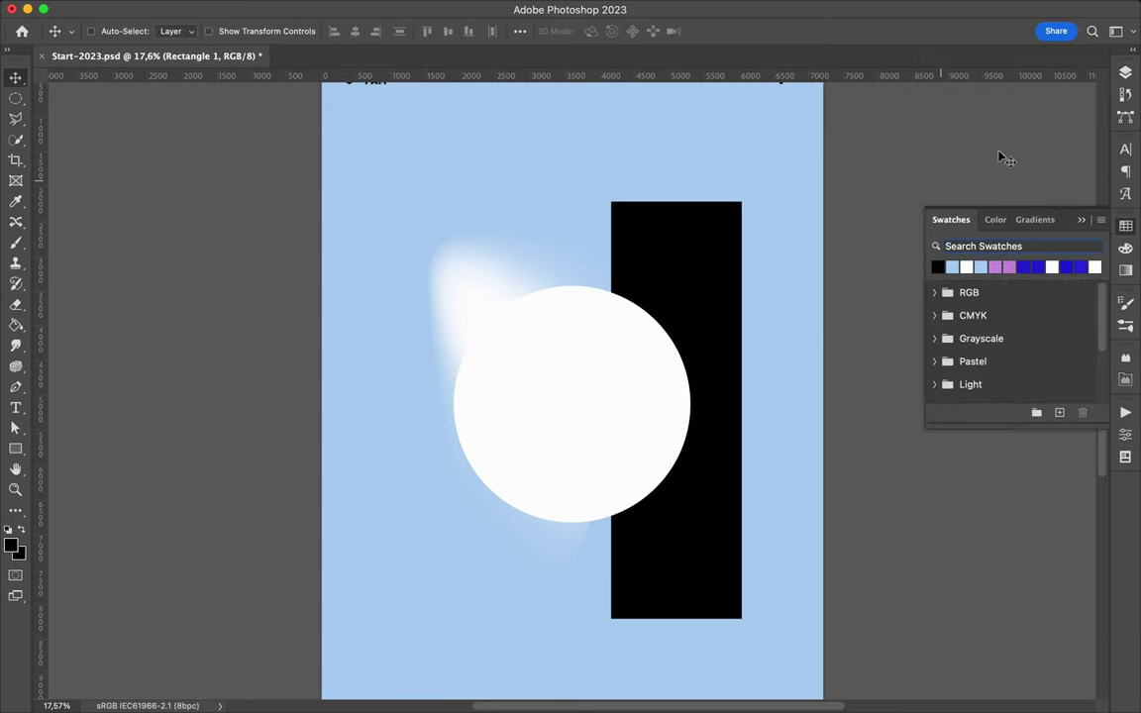
left_click_drag(674, 399, 661, 387)
scroll(661, 387, "down", 2)
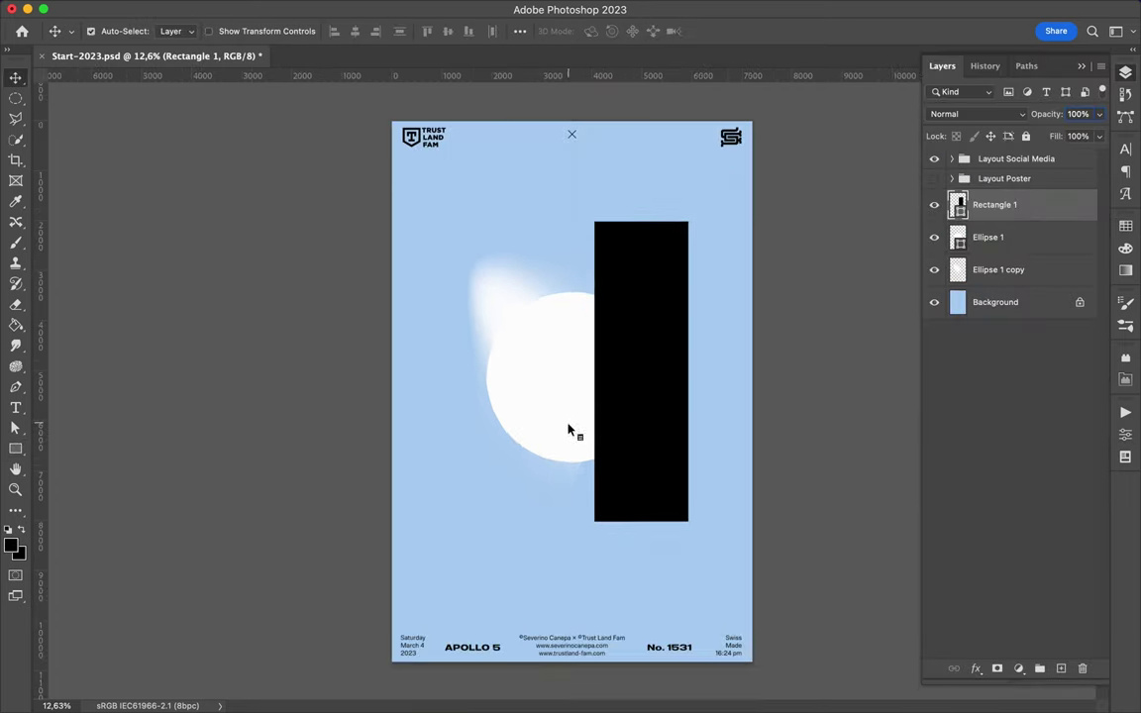
left_click(568, 427, "ctrl+shift")
left_click(355, 30)
mouse_move(615, 341)
left_mouse_down()
mouse_move(650, 352)
mouse_move(573, 371)
left_mouse_up()
Step: Snap the rectangle's left edge to a vertical centre guide near x 3629 px, then hide Extras
key("ctrl+t")
key("Return")
left_click_drag(574, 138, 575, 138)
scroll(575, 298, "up", 5)
key("ctrl+apostrophe")
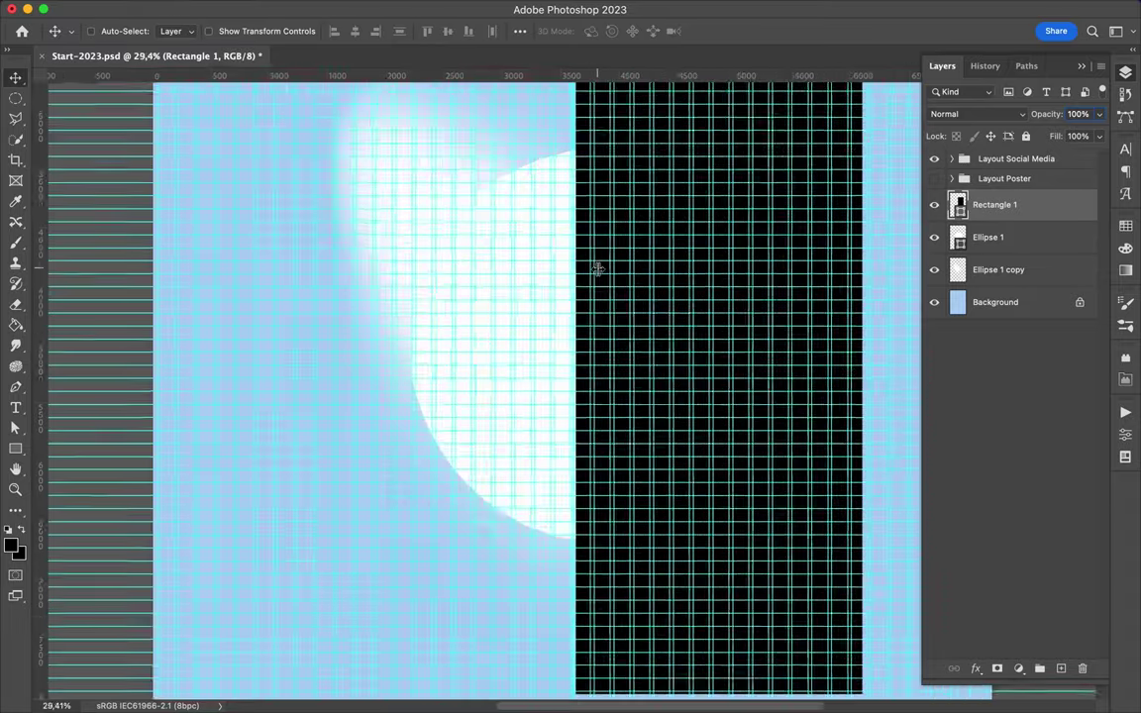
key("ctrl+0")
left_click(483, 10)
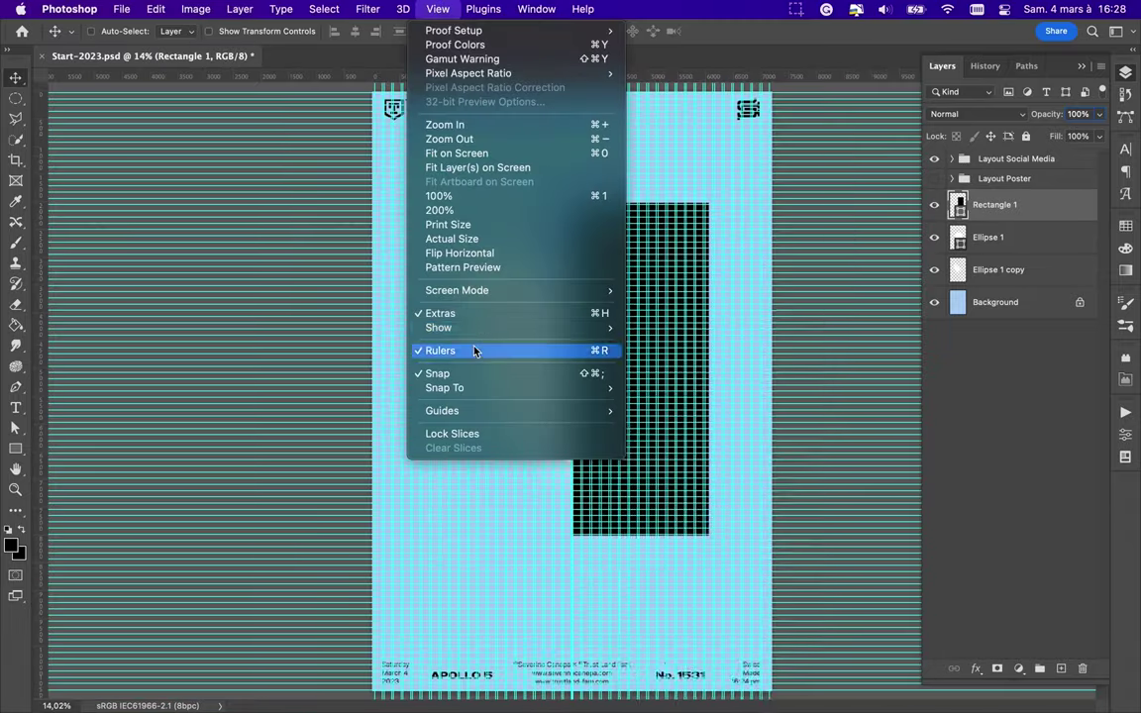
left_click(433, 315)
Step: Set the rectangle's fill to dark charcoal 1c2126
key("a")
left_click(236, 31)
left_click(334, 53)
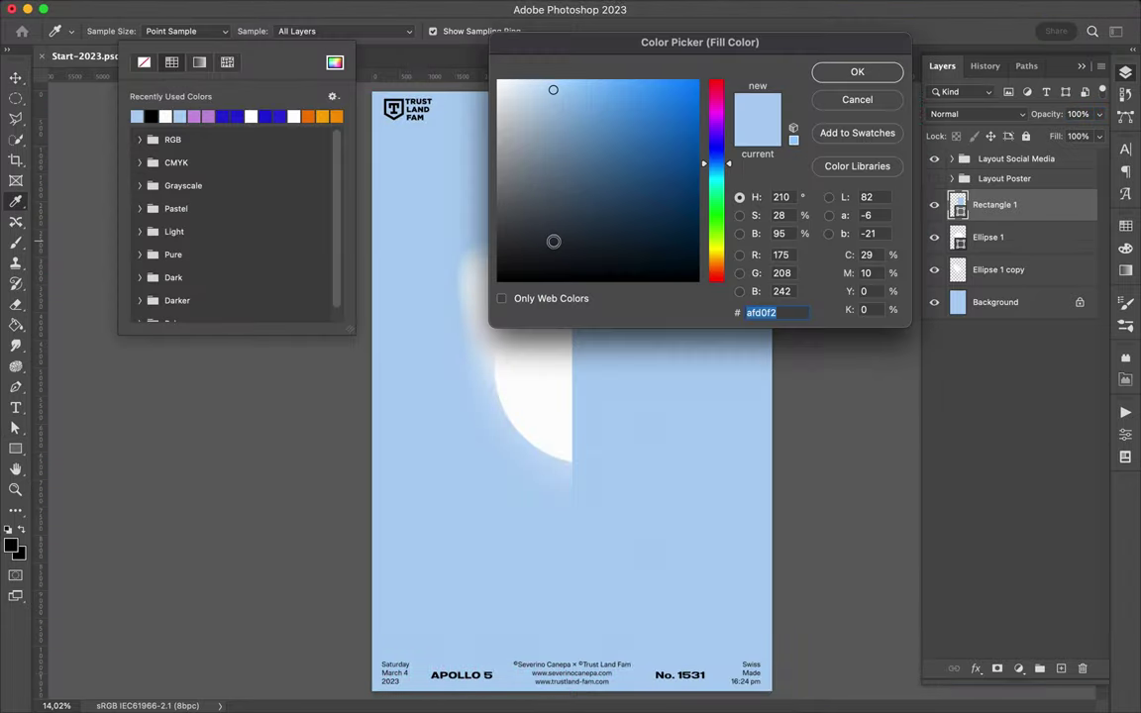
left_click(811, 70)
key("v")
key("a")
left_click(736, 27)
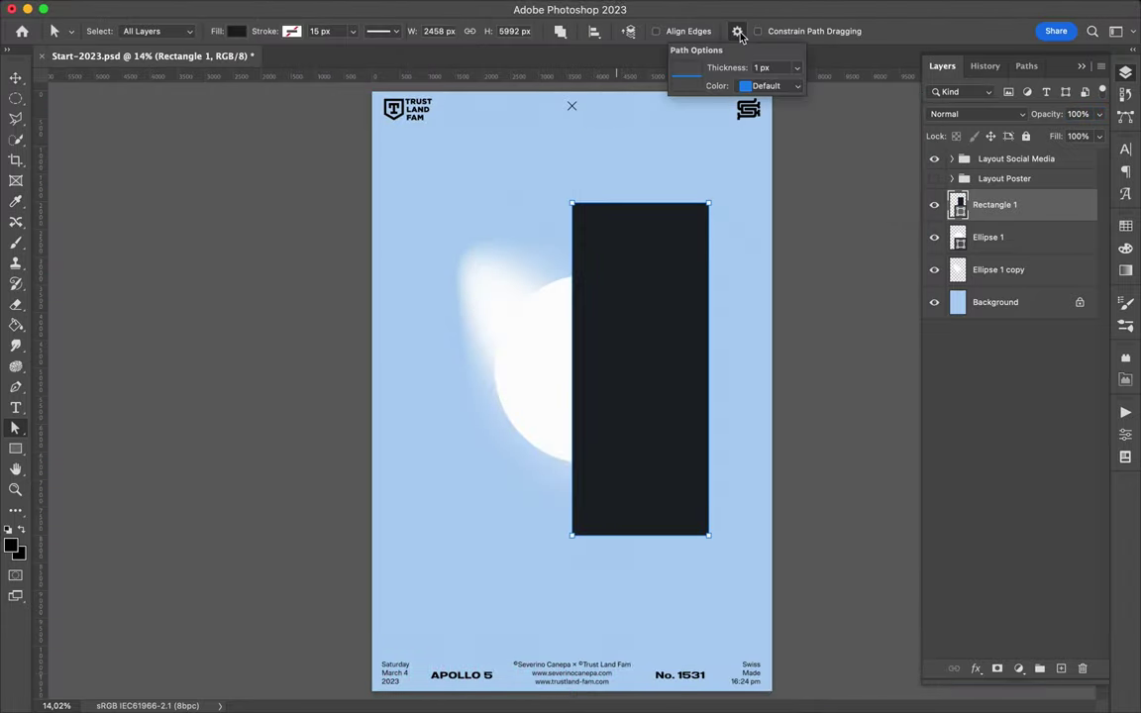
key("v")
key("a")
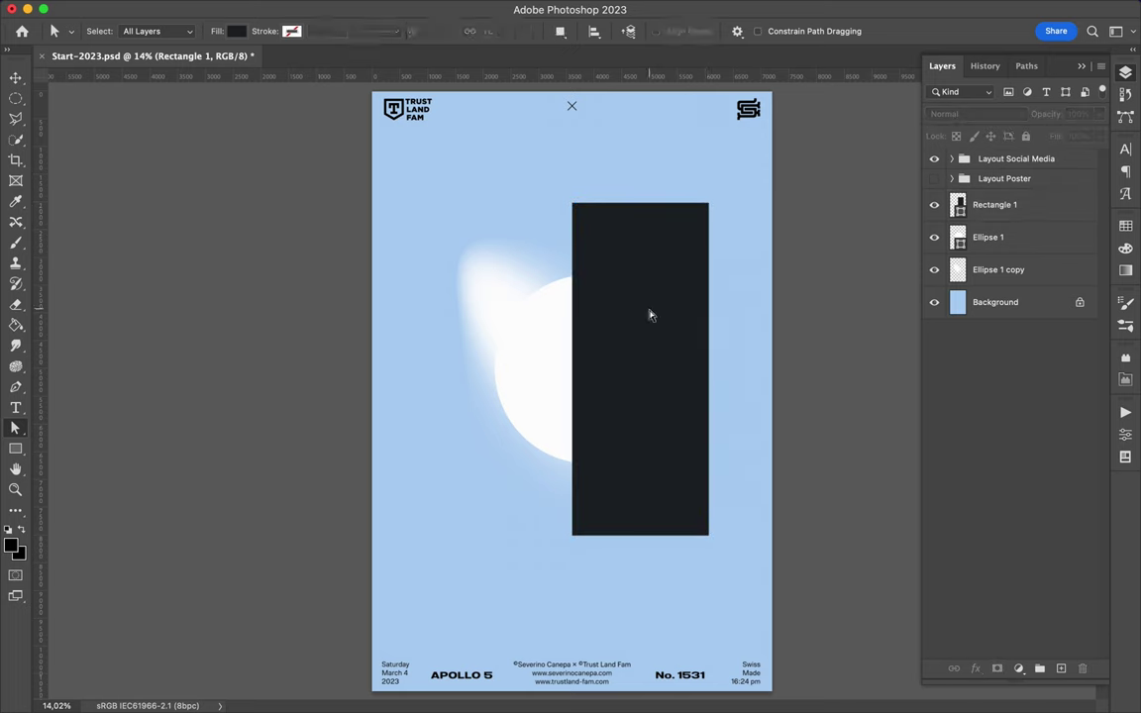
key("u")
scroll(706, 288, "up", 2)
right_click(15, 449)
Step: Draw a small circle on the rectangle's left edge and give it a grey fill
left_click(95, 461)
left_click_drag(571, 358, 617, 404)
left_click(175, 31)
left_click(334, 61)
left_click(649, 368)
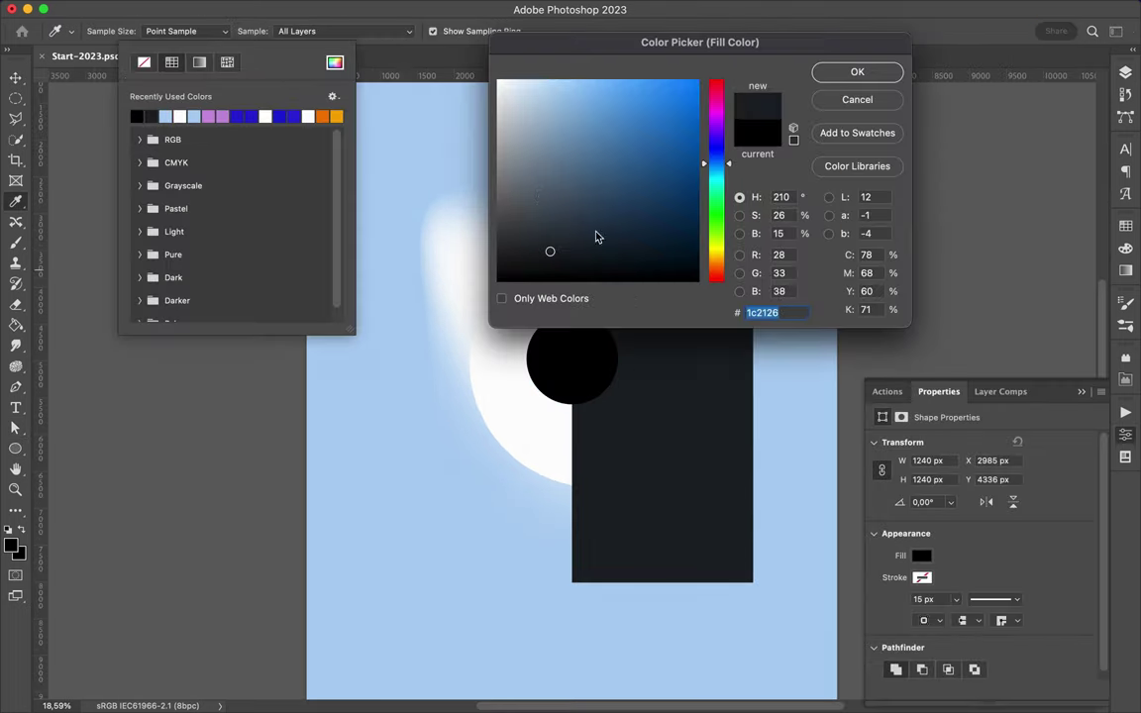
key("Return")
key("Escape")
Step: Clip the grey circle to the rectangle copy, then delete that copy layer
key("v")
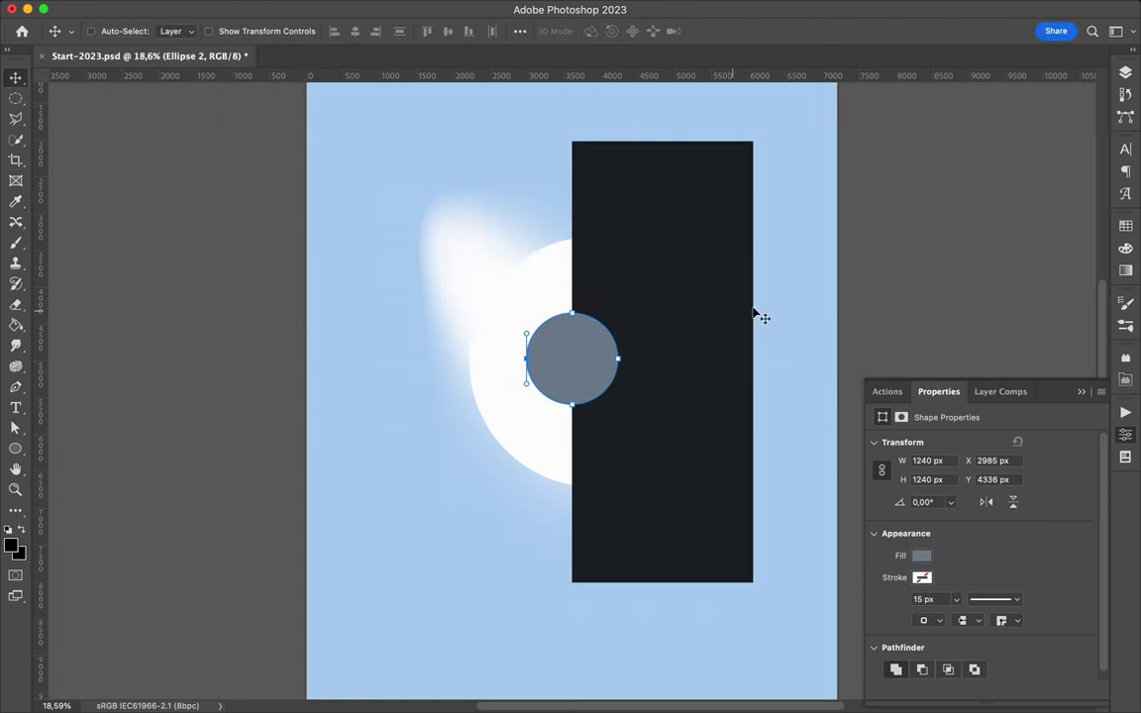
left_click(1125, 73)
left_click_drag(988, 176, 997, 218)
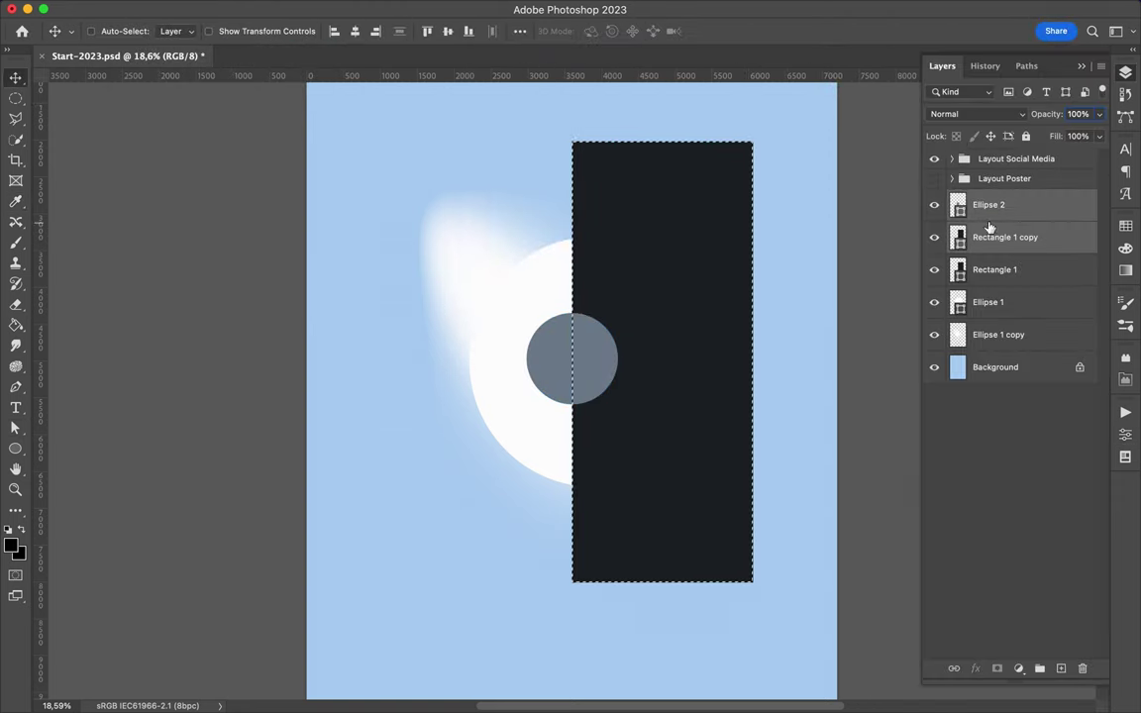
right_click(1026, 205)
left_click(872, 576)
key("super+d")
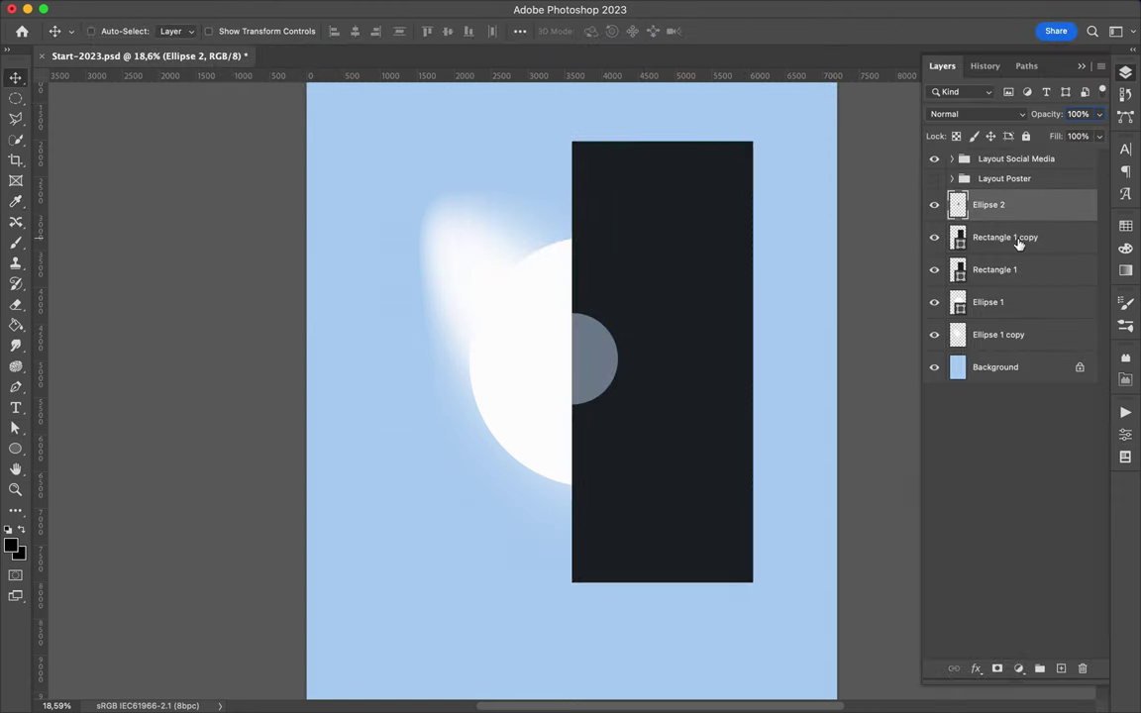
left_click(1020, 241)
key("Delete")
Step: Enlarge the grey circle and shift it slightly left to form the half-disc
key("alt+]")
key("super+t")
left_click_drag(618, 359, 651, 369)
key("Return")
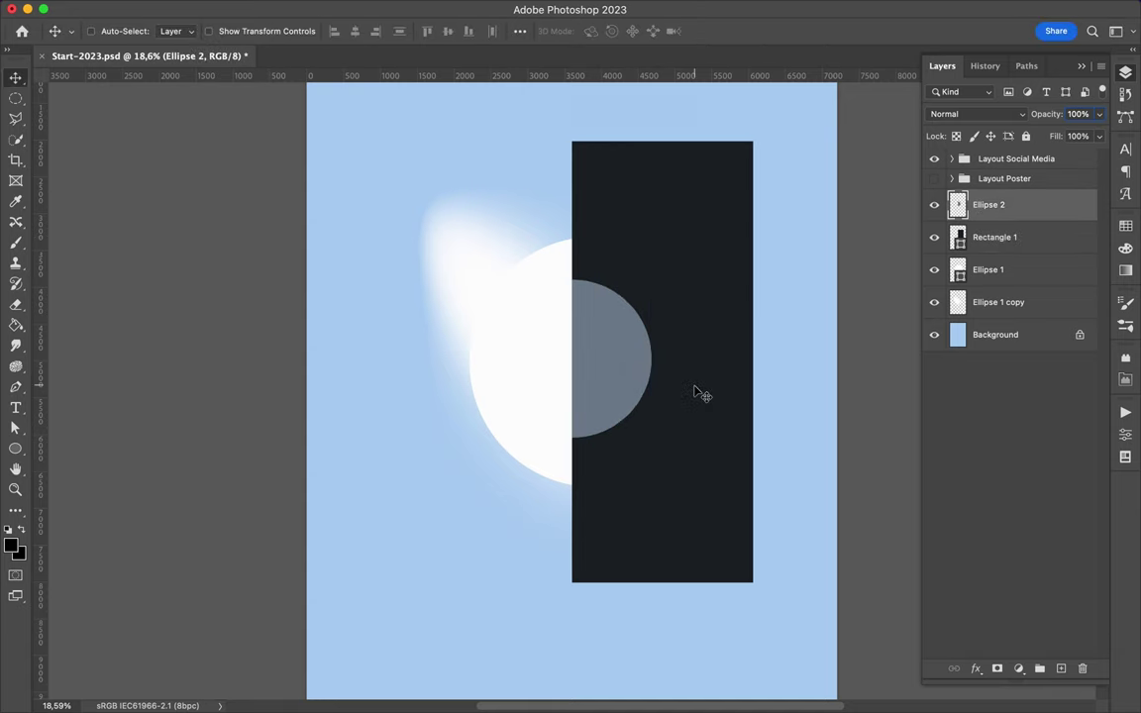
scroll(624, 366, "down", 2)
scroll(606, 365, "down", 2)
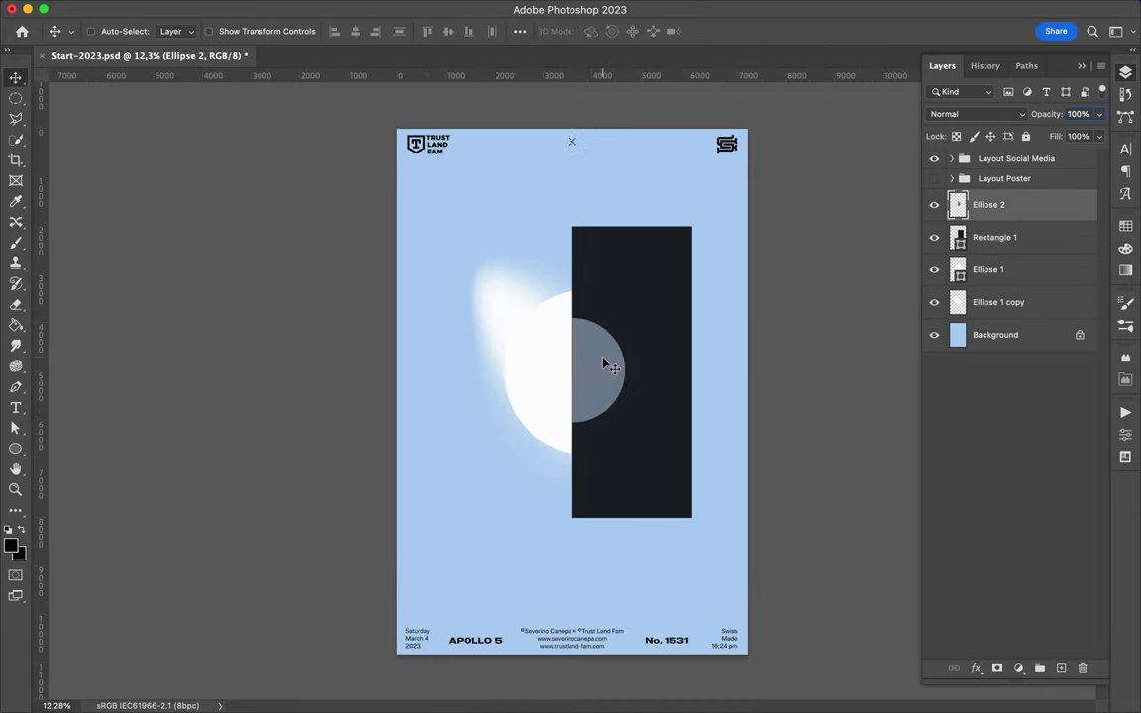
left_click_drag(644, 378, 639, 377)
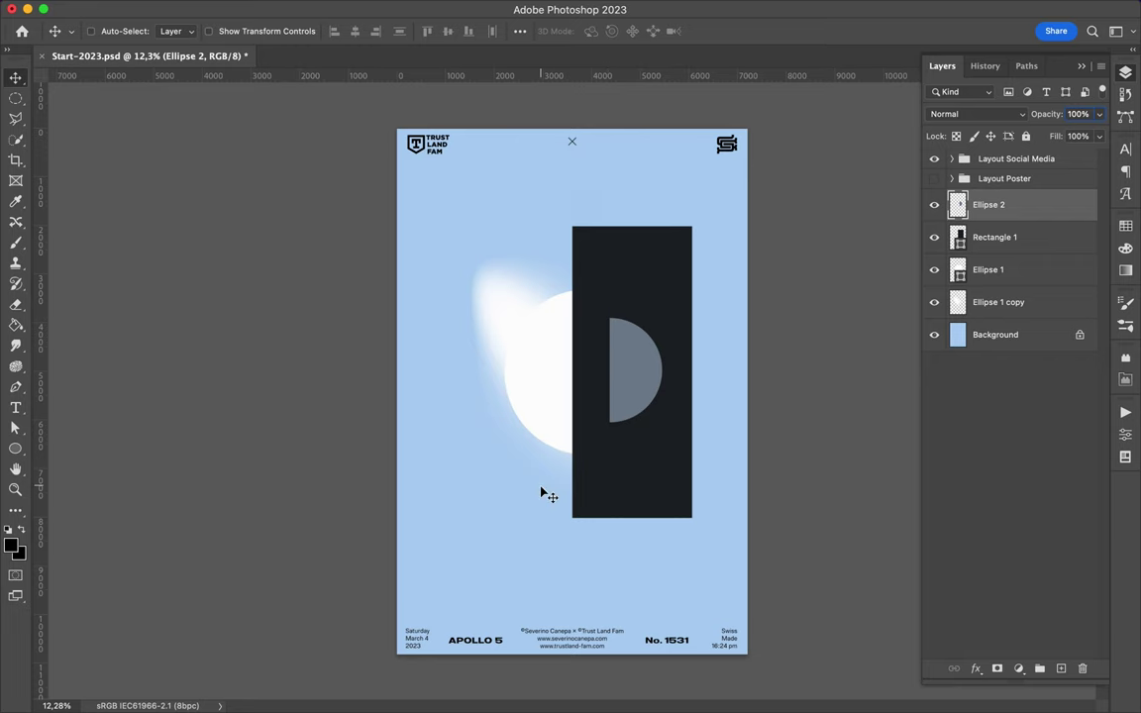
Step: Draw a rectangle over the poster's left half
scroll(548, 495, "up", 3)
scroll(554, 423, "down", 1)
scroll(555, 423, "down", 2)
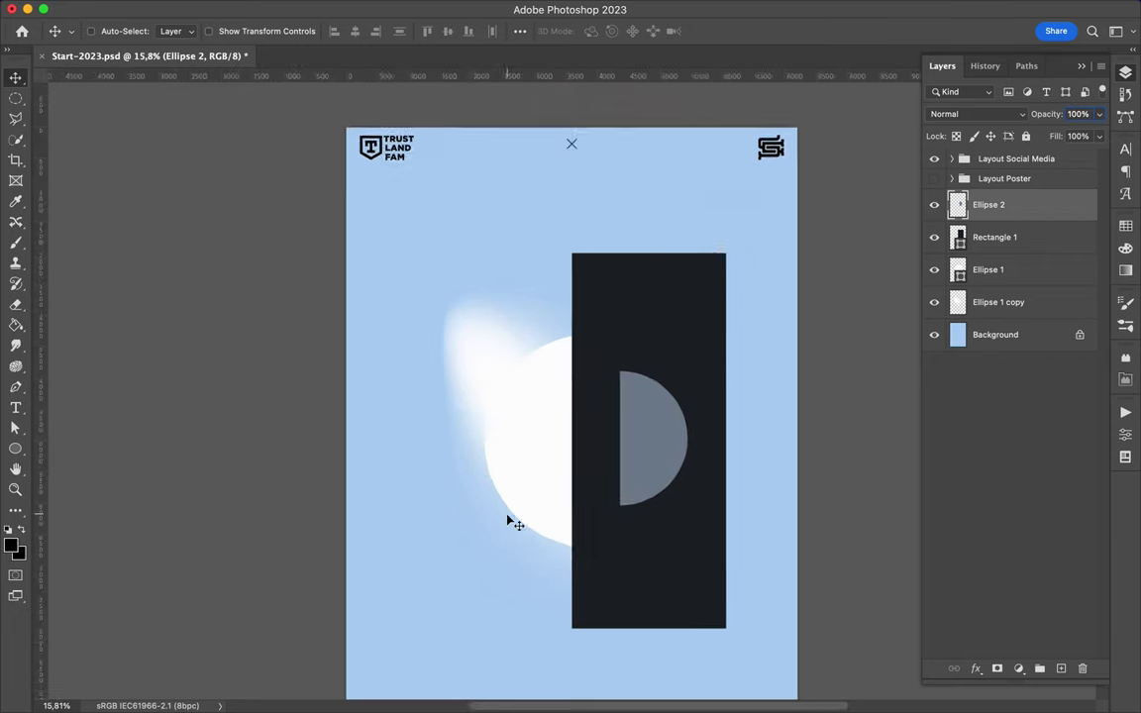
scroll(510, 519, "down", 1)
key("u")
left_click_drag(569, 685, 573, 688)
Step: Give the new rectangle a pale blue fill
key("a")
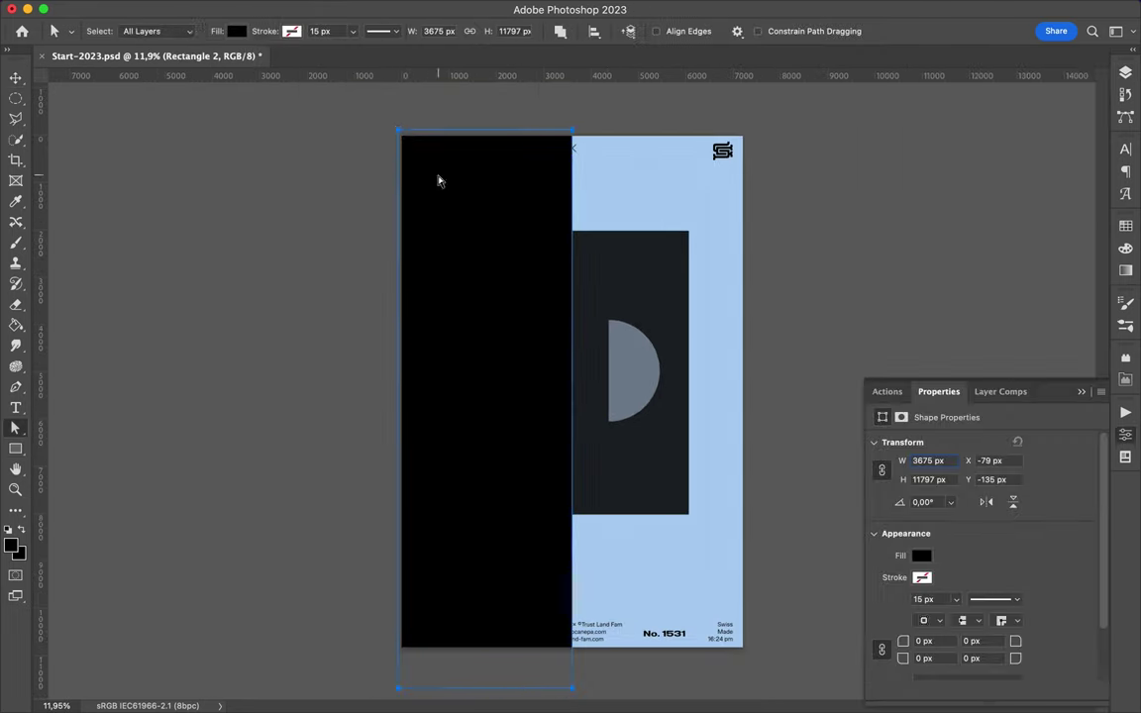
left_click(235, 30)
left_click(336, 57)
left_click(856, 69)
Step: Move the pale blue panel onto the poster's right half
left_click(1125, 72)
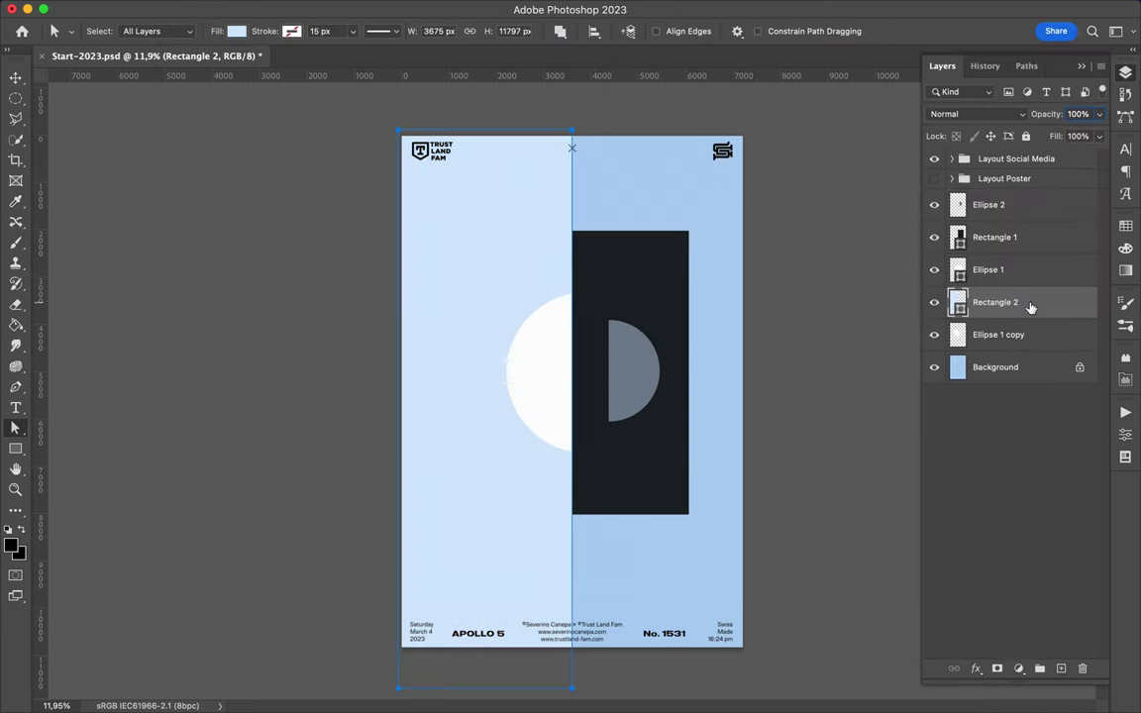
key("v")
left_click(548, 273)
key("Return")
left_click_drag(506, 261, 677, 260)
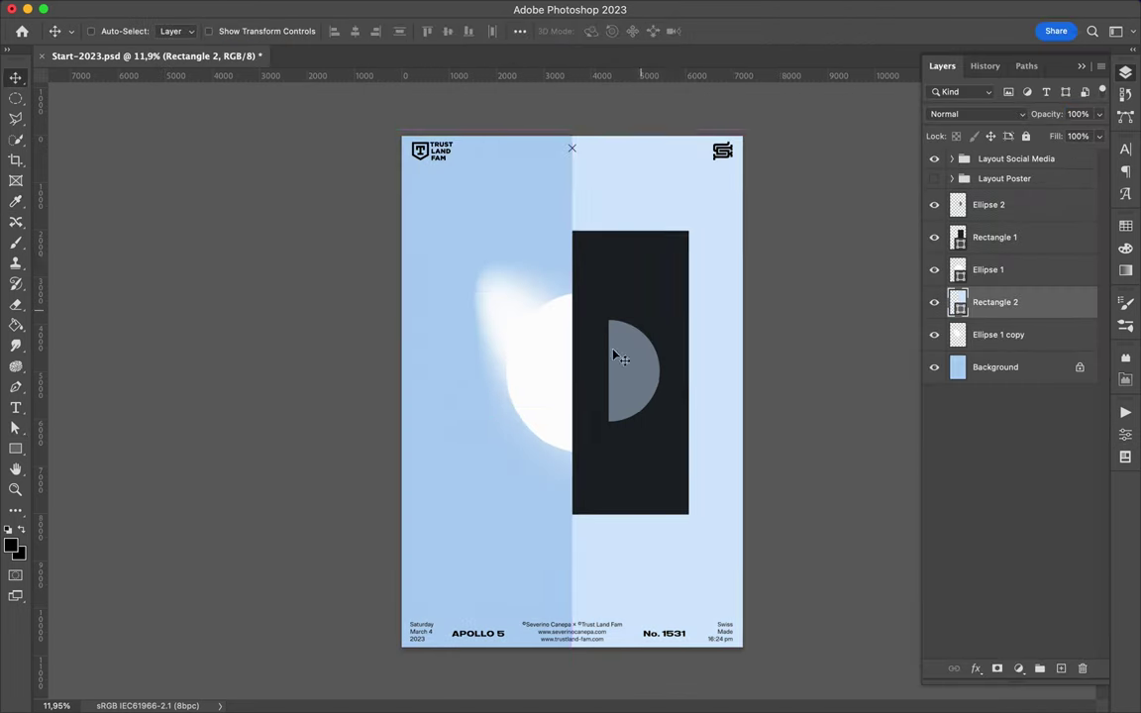
Step: Vertically centre the dark rectangle on the white circle with Align Vertical Centers
scroll(614, 355, "up", 1)
left_click(614, 354)
left_click(520, 30)
left_click(554, 191)
left_click(550, 438)
Step: Move the blurred glow up and left, and duplicate the dark rectangle
left_click(511, 284, "shift")
mouse_move(511, 284)
left_mouse_down()
mouse_move(522, 331)
mouse_move(413, 224)
mouse_move(469, 257)
left_mouse_up()
left_click(650, 393)
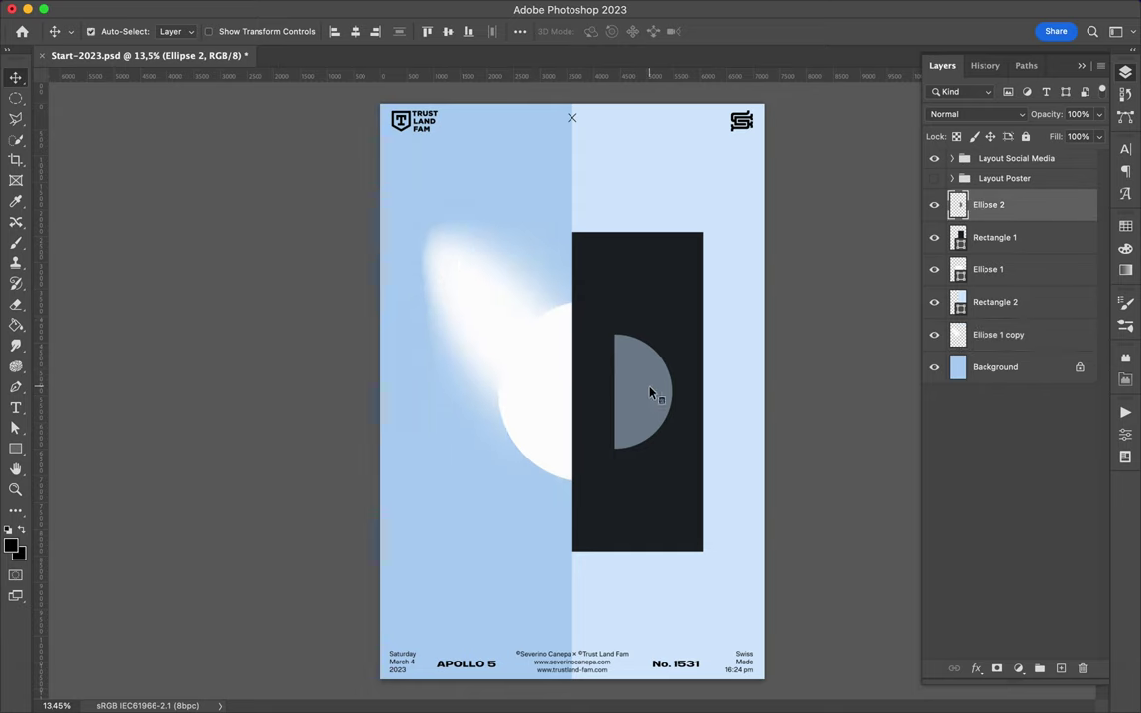
left_click_drag(994, 237, 1011, 252)
Step: Stretch the rectangle copy left across the circle, remove its fill, and place it above the background
key("ctrl+t")
left_click_drag(572, 392, 441, 392)
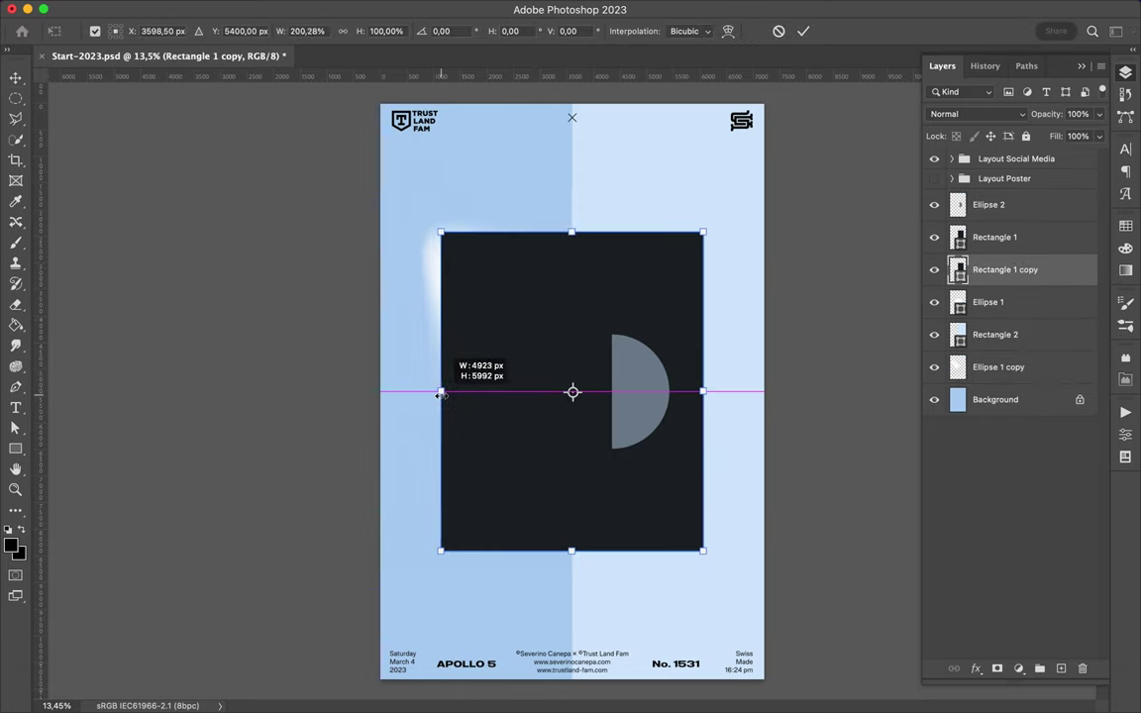
key("Return")
key("a")
left_click(235, 31)
left_click(194, 57)
key("v")
left_click_drag(1005, 269, 1015, 375)
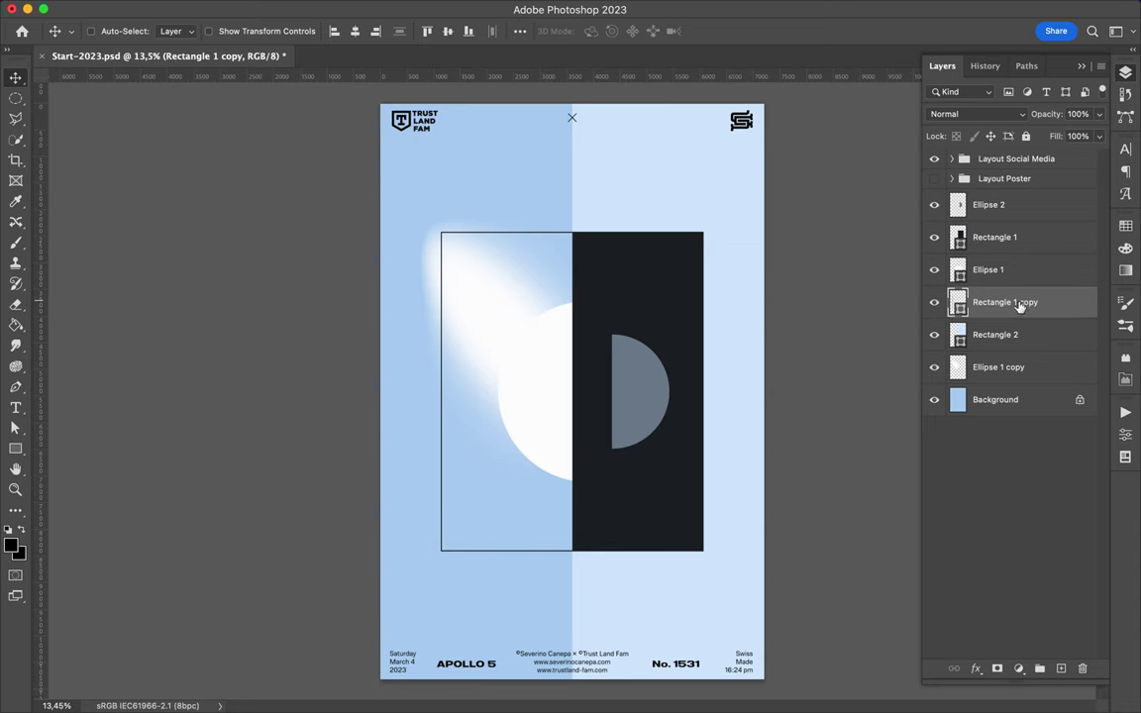
Step: Give the outline frame an 85 px black stroke
key("a")
left_click(393, 33)
left_click(334, 211)
left_click(346, 29)
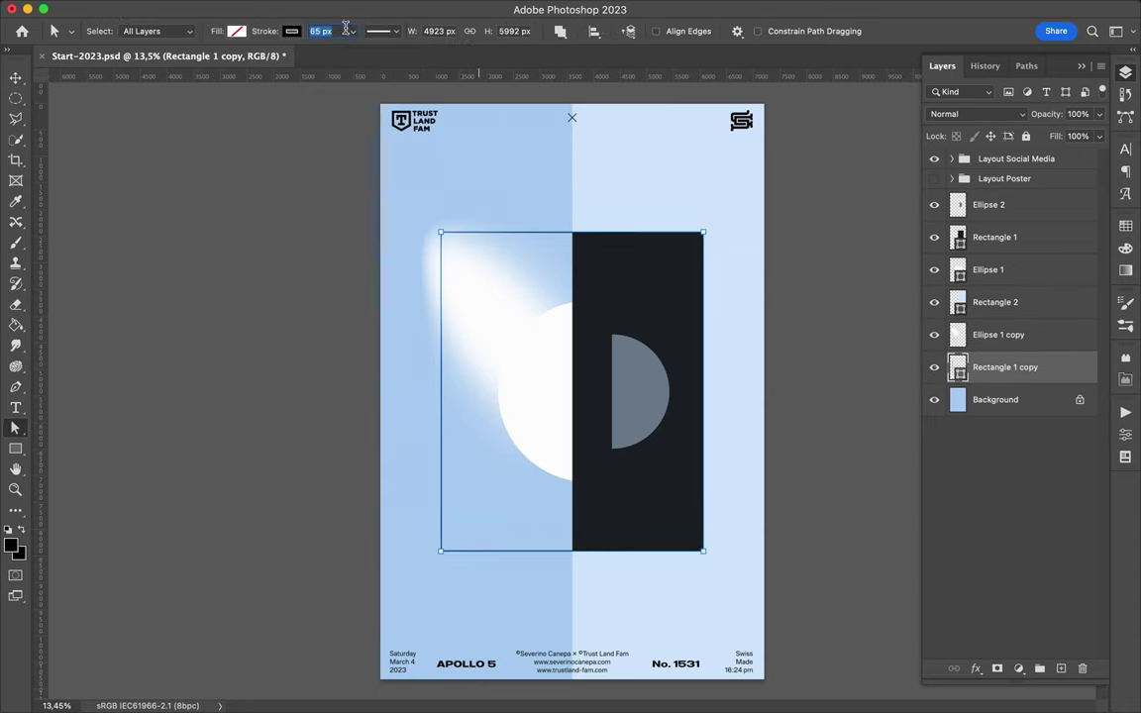
key("v")
scroll(580, 272, "up", 3)
scroll(632, 204, "up", 3)
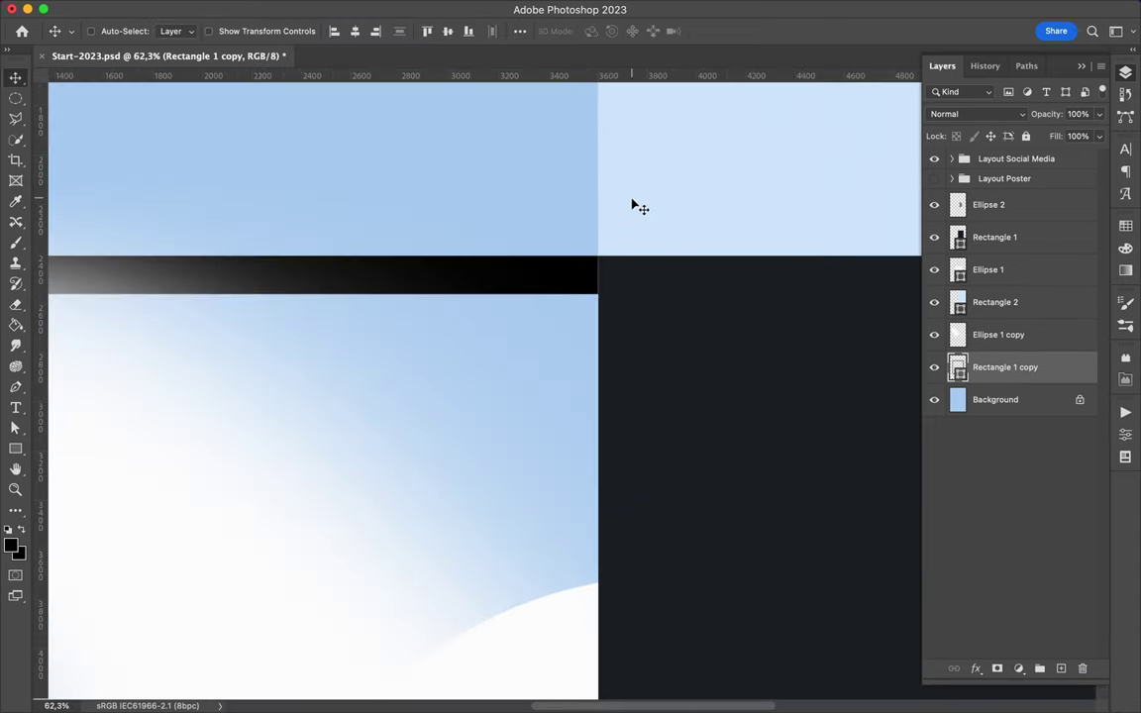
left_click(644, 204, "super")
key("super+0")
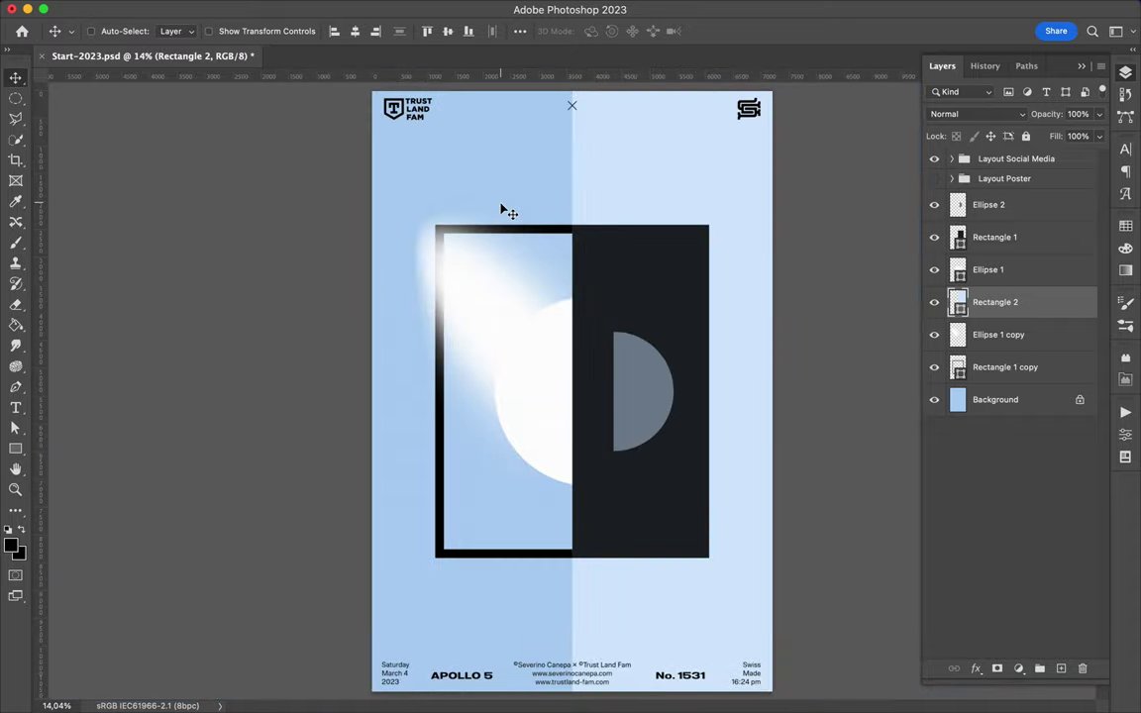
Step: Duplicate the frame path into a bar below the frame and another above it
key("a")
left_click(435, 559)
left_click_drag(543, 561, 542, 573)
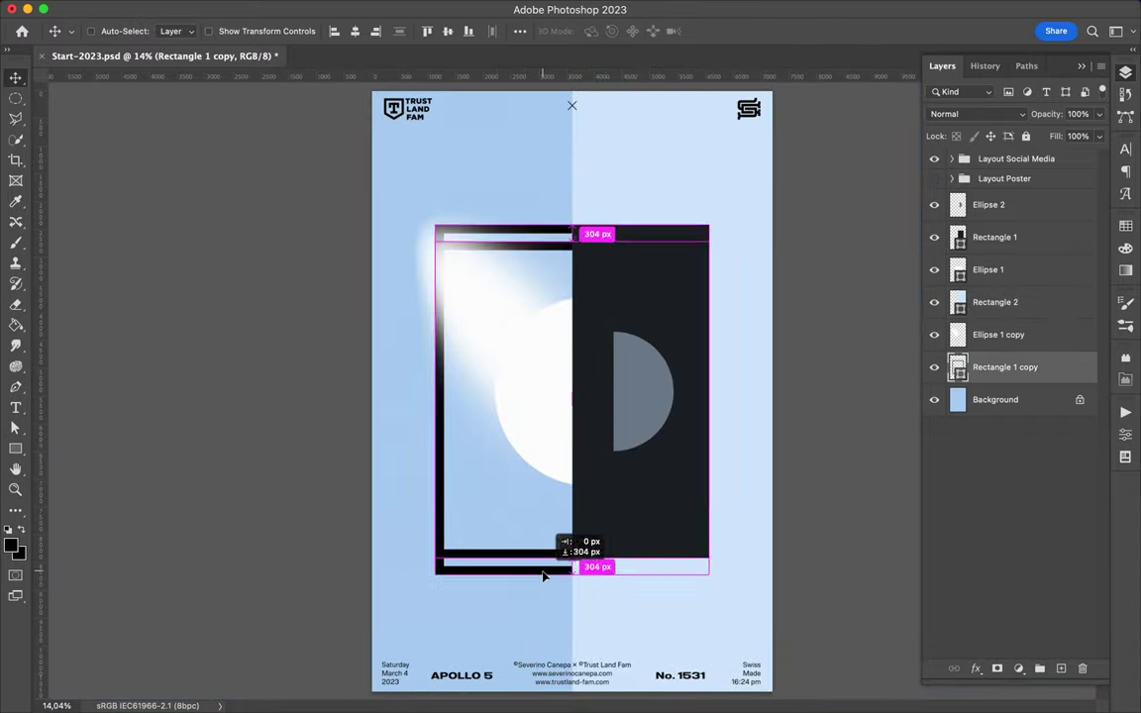
left_click(477, 576)
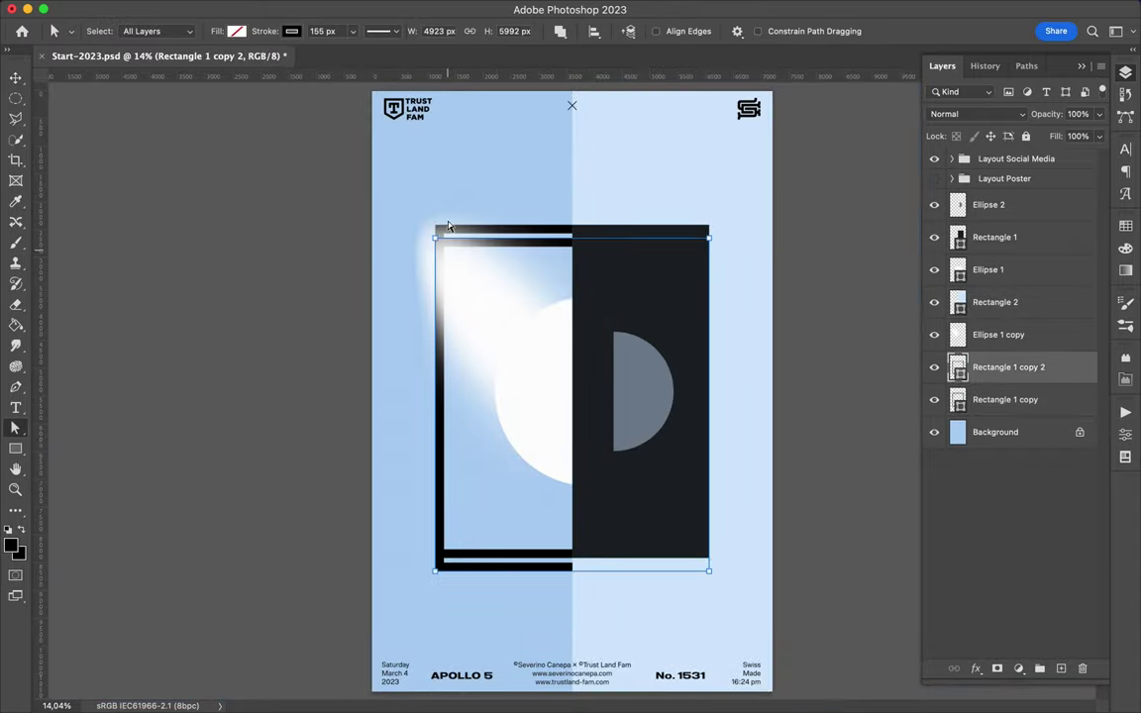
left_click(396, 31)
key("v")
left_click_drag(505, 218, 505, 218)
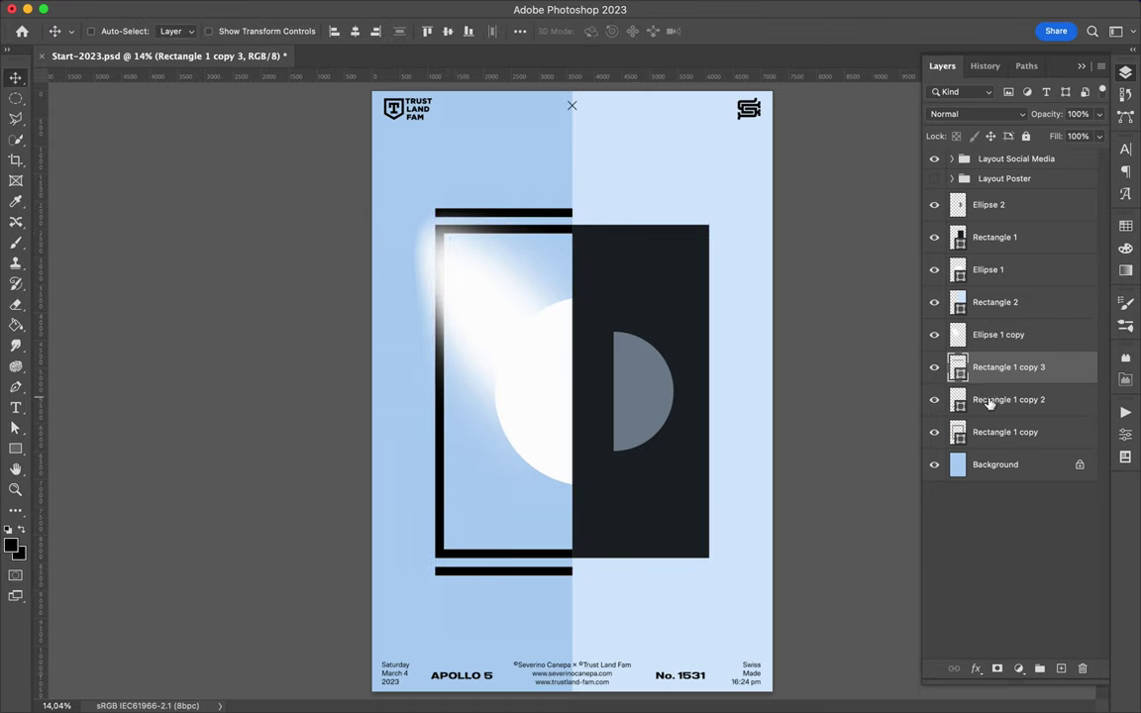
key("ctrl+g")
key("ctrl+shift+g")
Step: Move the top bar's layer above the right half and clip it to Rectangle 2
left_click(1019, 432)
left_click_drag(1008, 366, 1008, 287)
left_click(1010, 318, "alt")
left_click(823, 364, "ctrl")
Step: Shorten the frame and dark panel vertically and nudge both bars flush against them
left_click(552, 246, "ctrl")
left_click(553, 246, "shift")
key("ctrl+t")
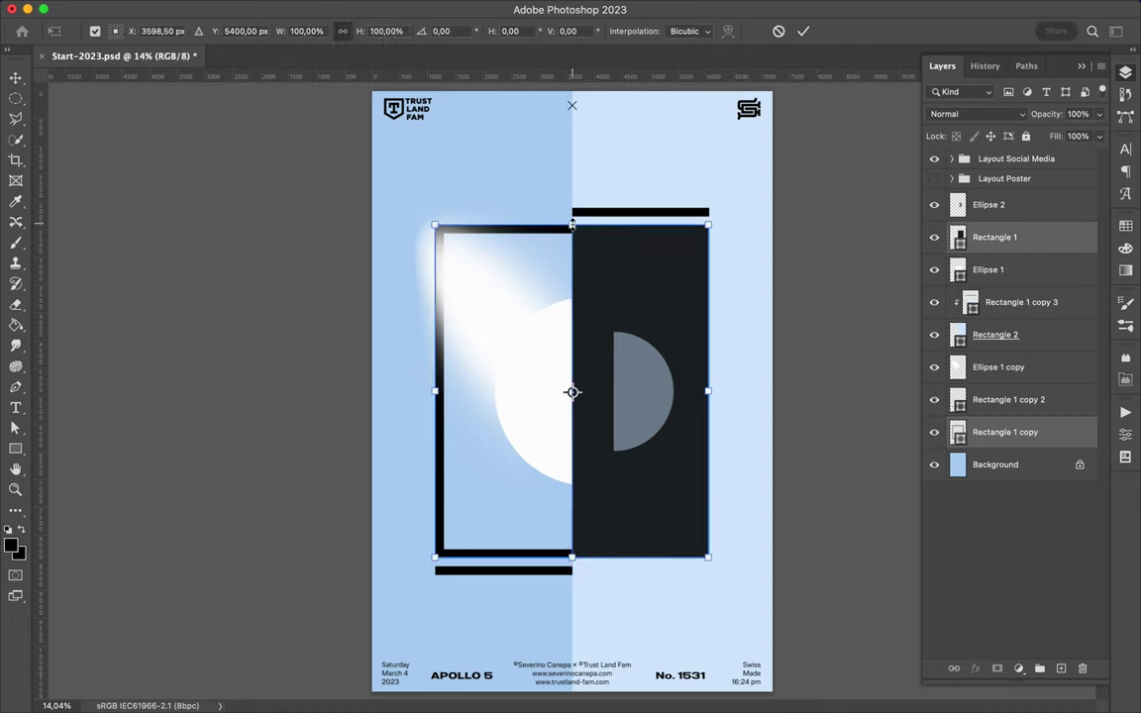
left_click_drag(594, 229, 594, 256)
key("Return")
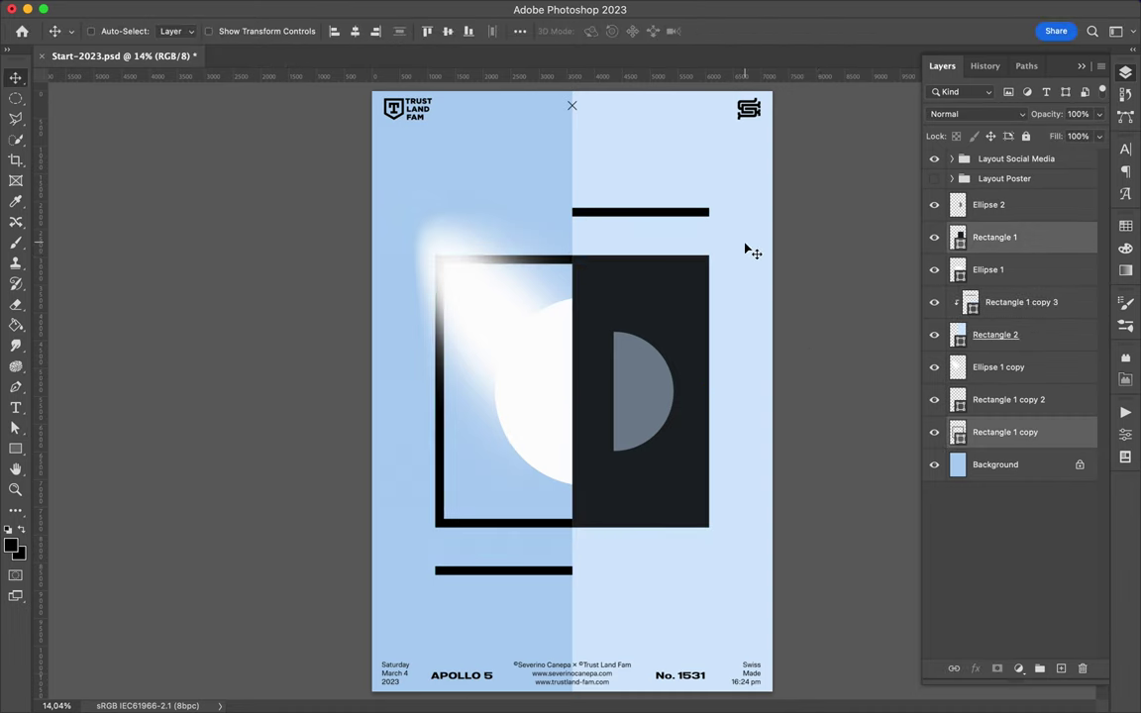
left_click_drag(637, 212, 637, 218)
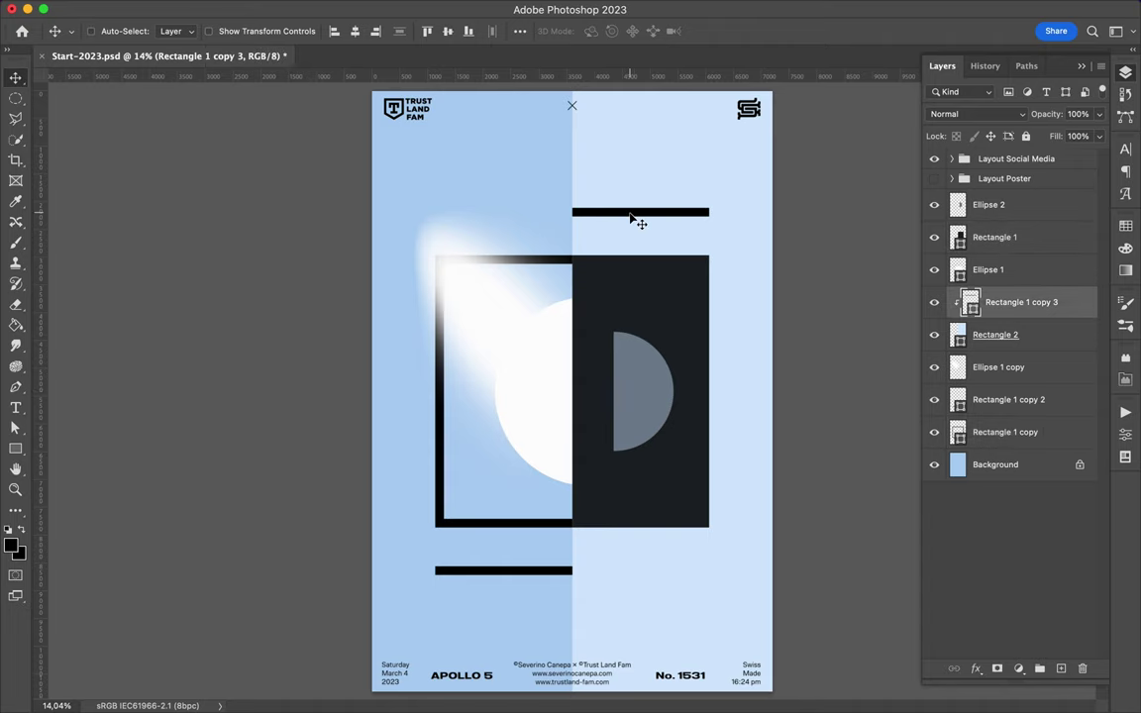
left_click_drag(520, 580, 520, 578)
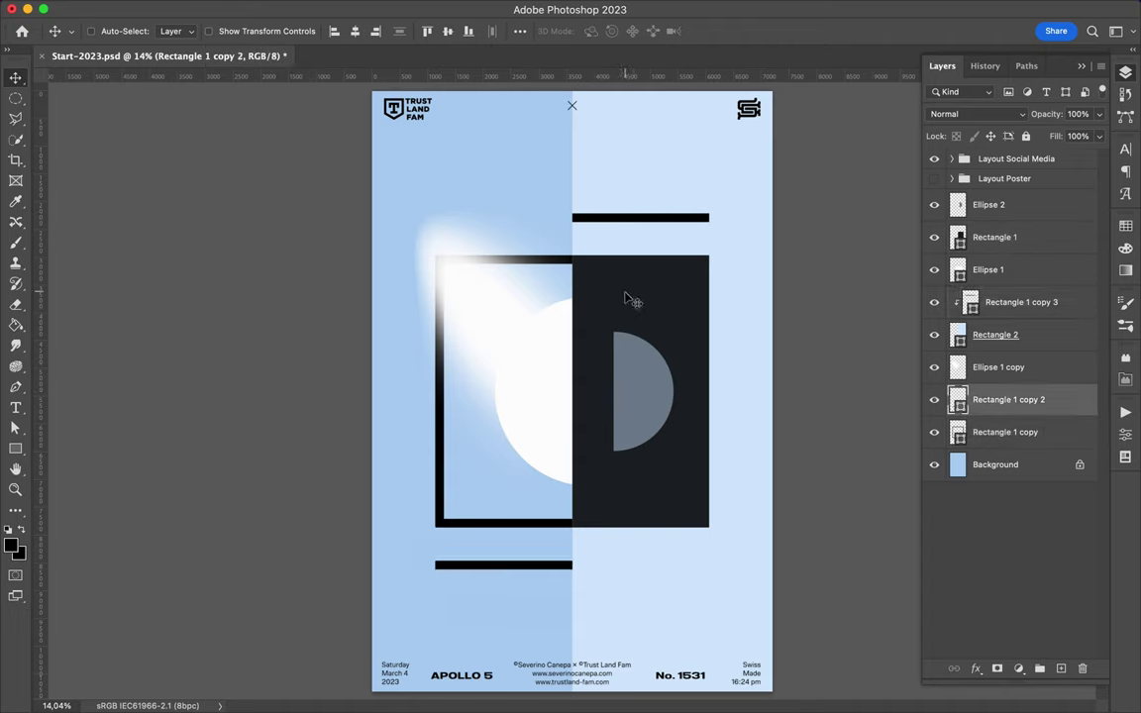
Step: Duplicate a bar into the left frame's upper area and give it a light-blue stroke
left_click_drag(535, 574, 560, 288)
key("a")
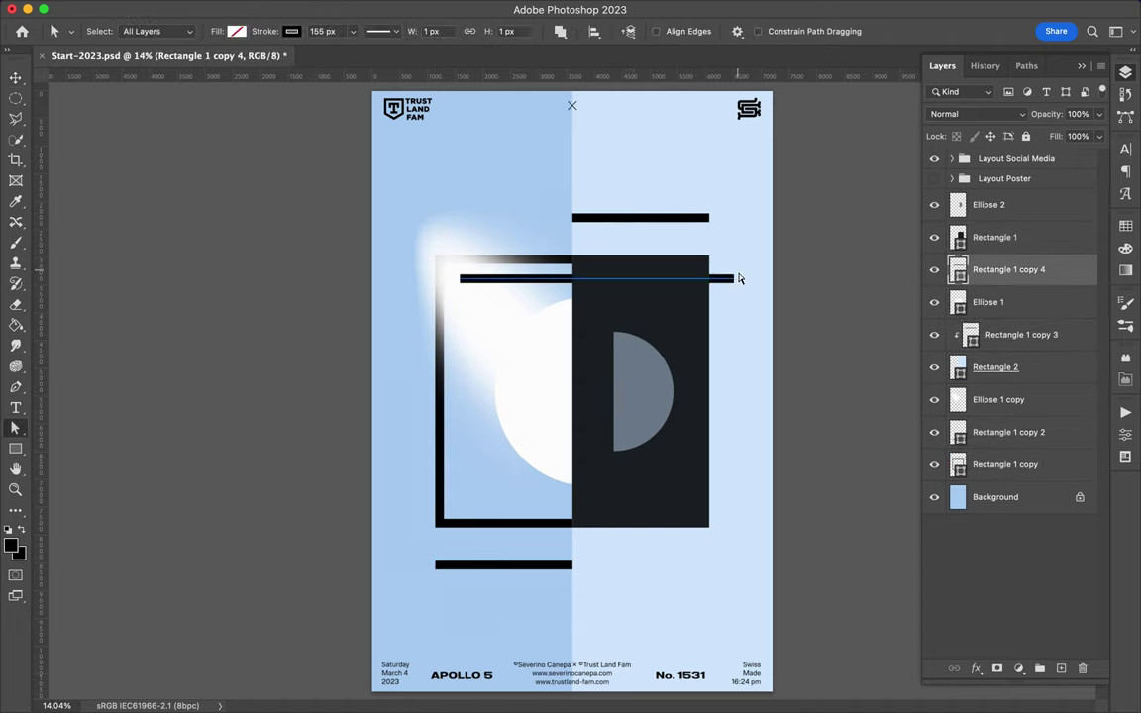
key("ctrl+z")
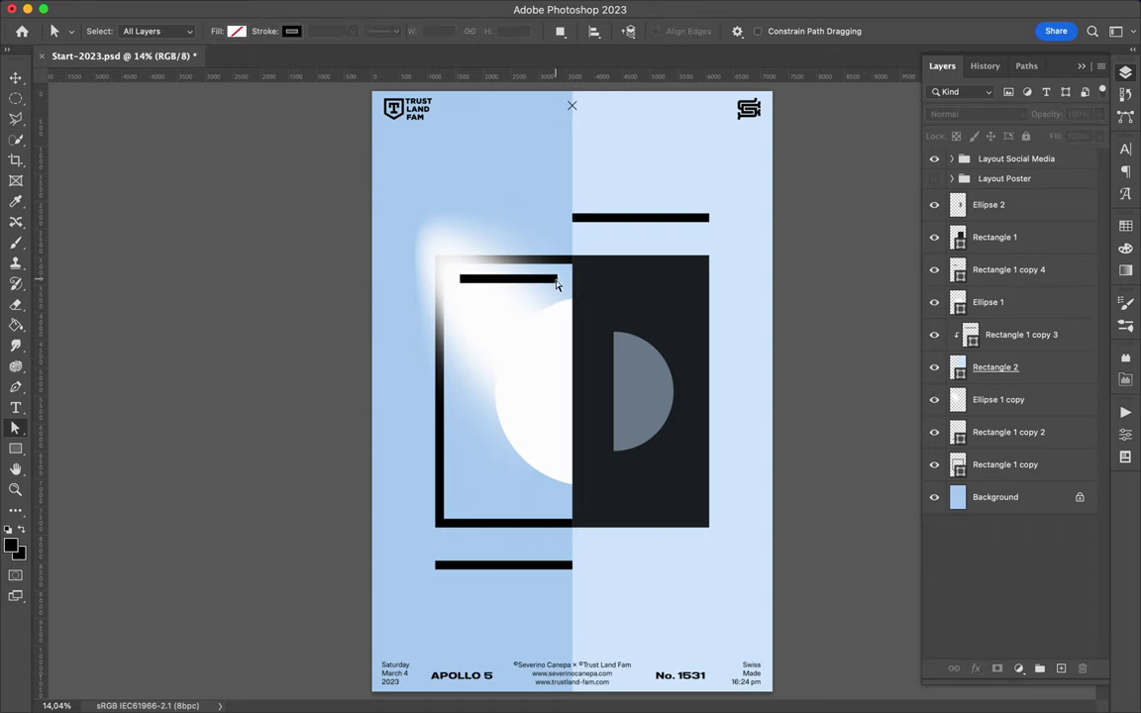
left_click(291, 30)
left_click(165, 44)
key("v")
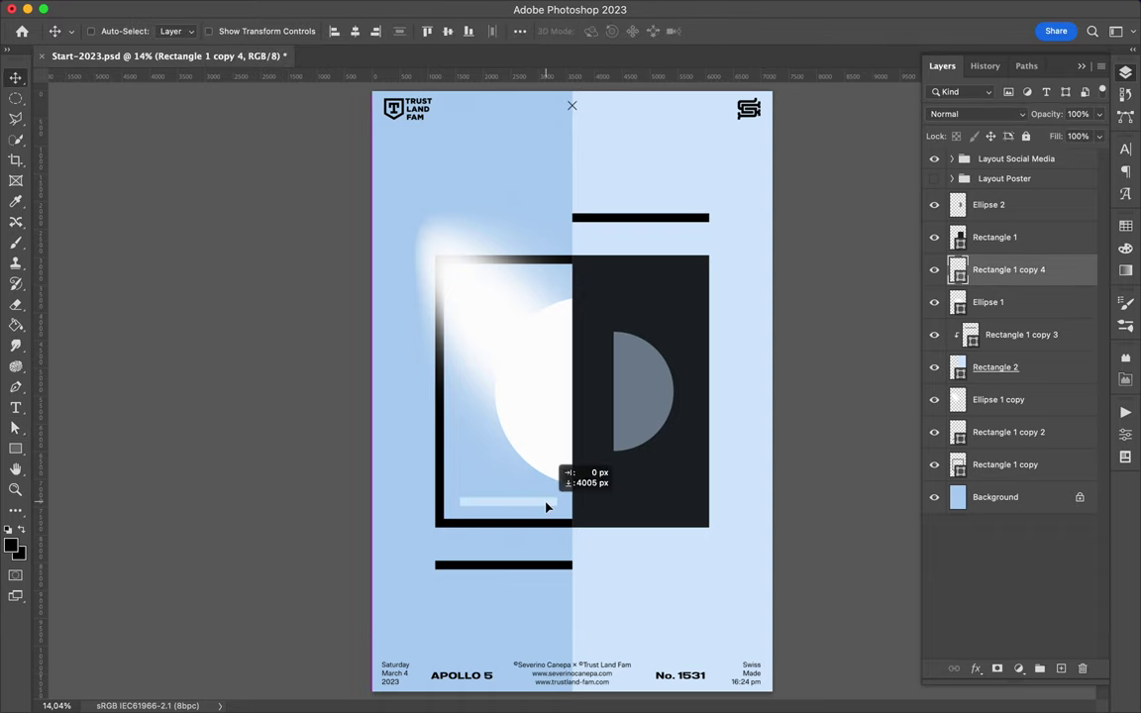
Step: Copy the light-blue bar near the dark panel's bottom and group the three light-blue bars
left_click_drag(700, 267, 700, 268)
left_click_drag(995, 269, 995, 231)
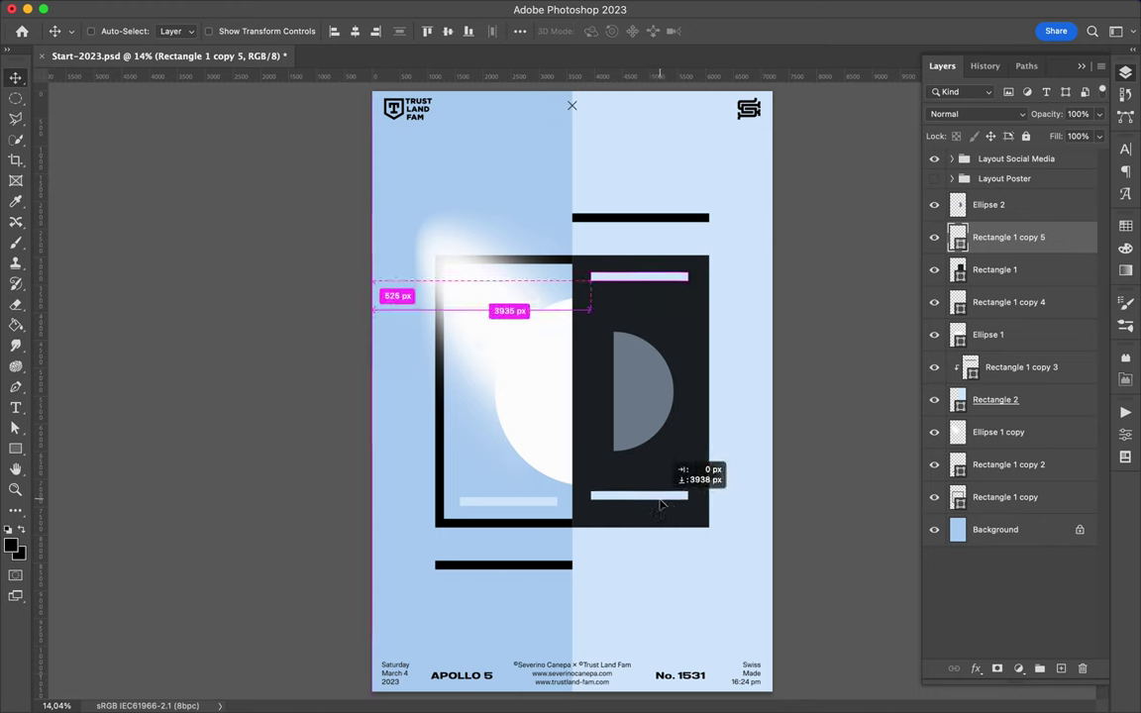
left_click_drag(662, 505, 667, 511)
left_click(632, 278, "ctrl+shift")
left_click(543, 503, "ctrl+shift")
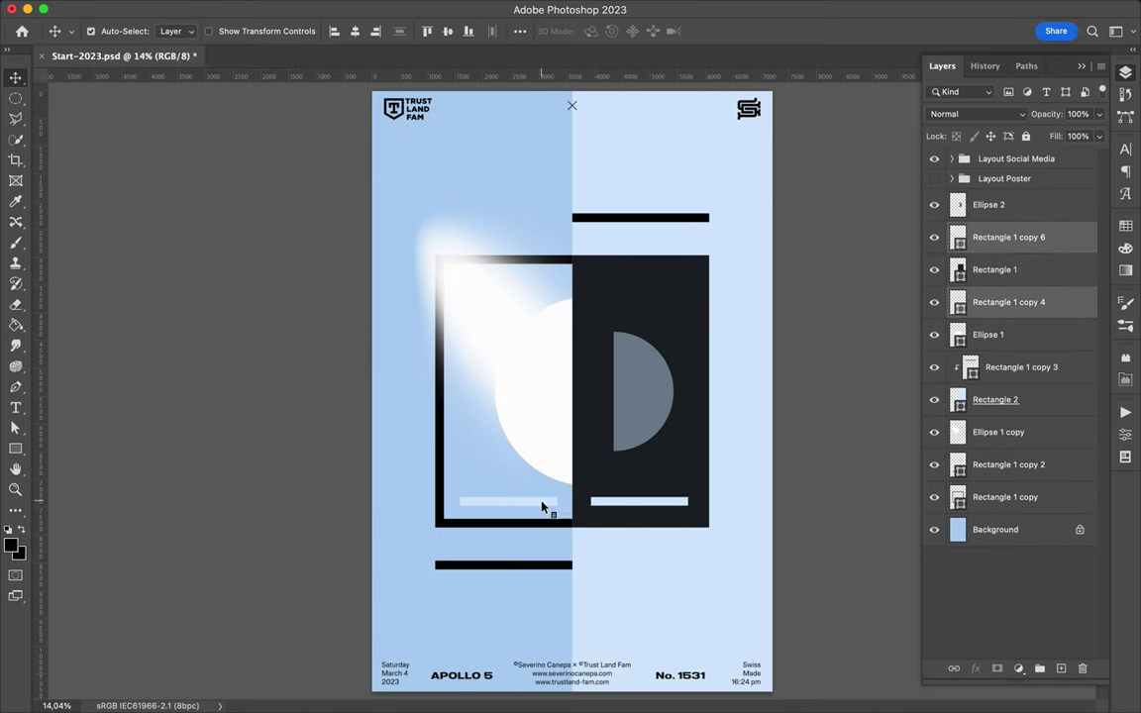
key("ctrl+g")
Step: Move the top black bar down against the light-blue bars, undoing the extra bar duplicate and move
mouse_move(687, 222)
left_mouse_down()
mouse_move(687, 247)
mouse_move(640, 227)
left_mouse_up()
left_click(553, 571, "ctrl")
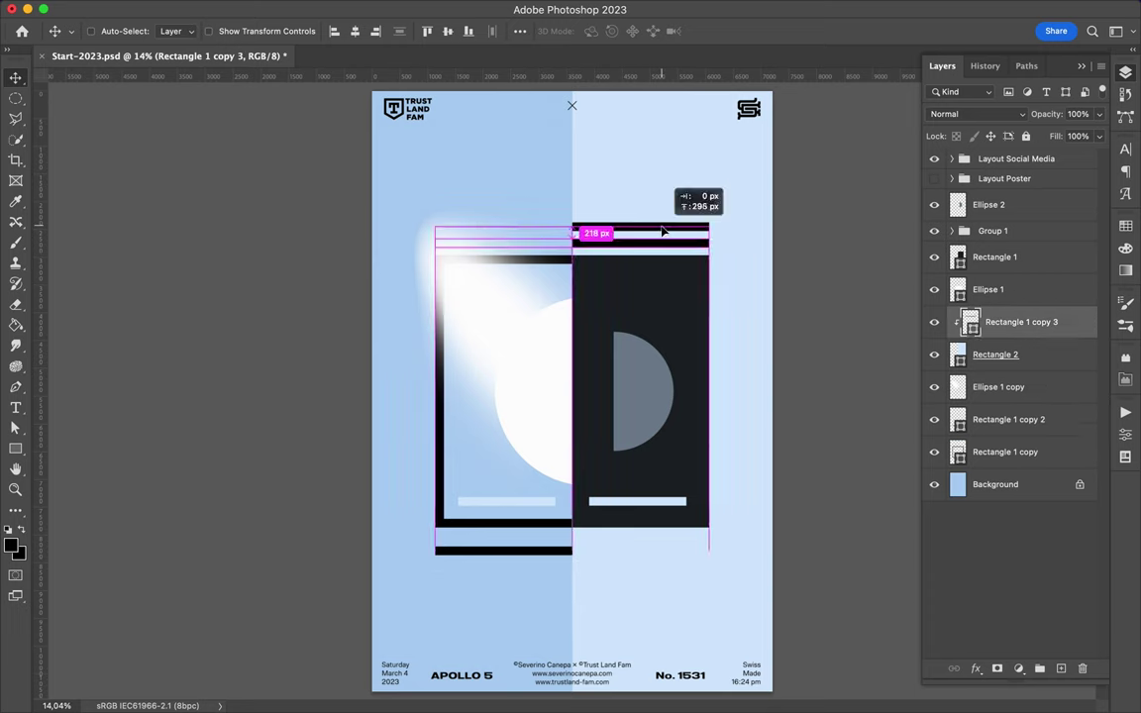
left_click(553, 553, "ctrl")
key("a")
left_click_drag(503, 551, 503, 561)
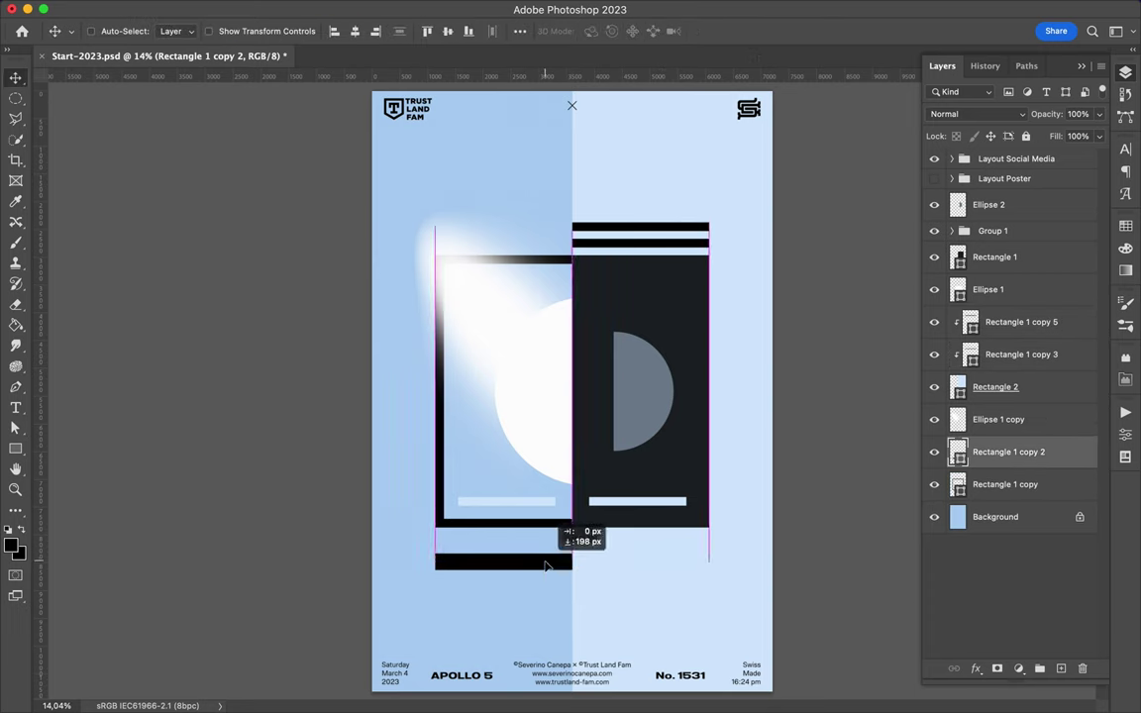
key("v")
left_click(523, 280)
key("Return")
key("ctrl+z")
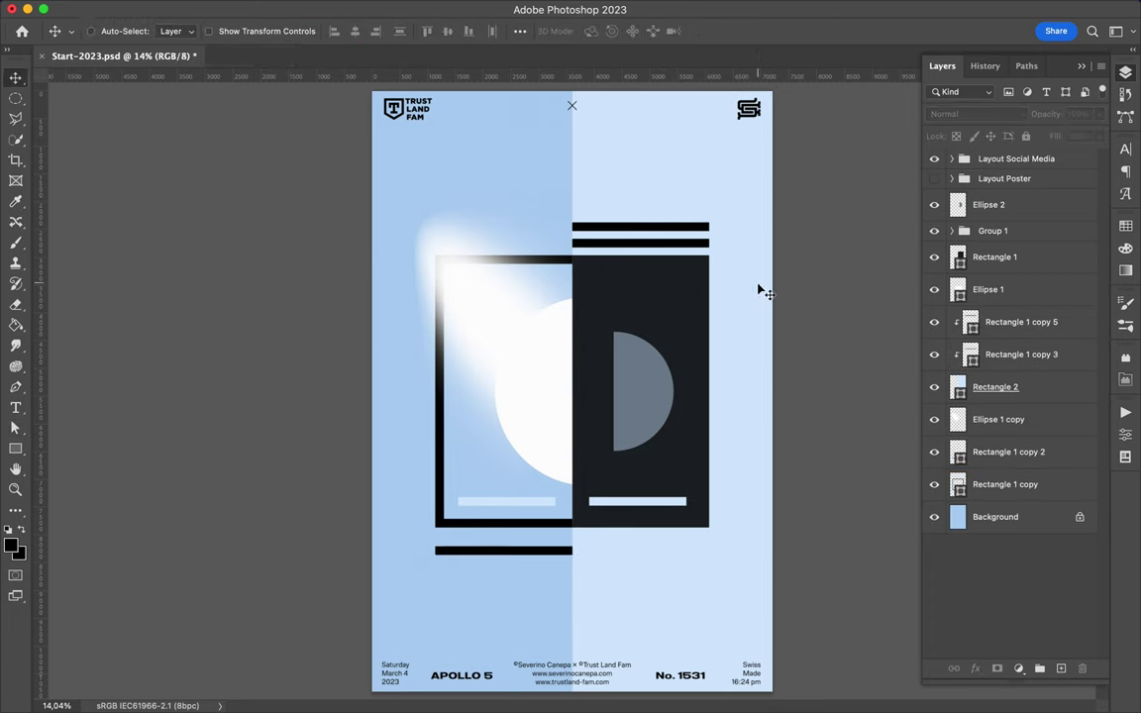
key("ctrl+z")
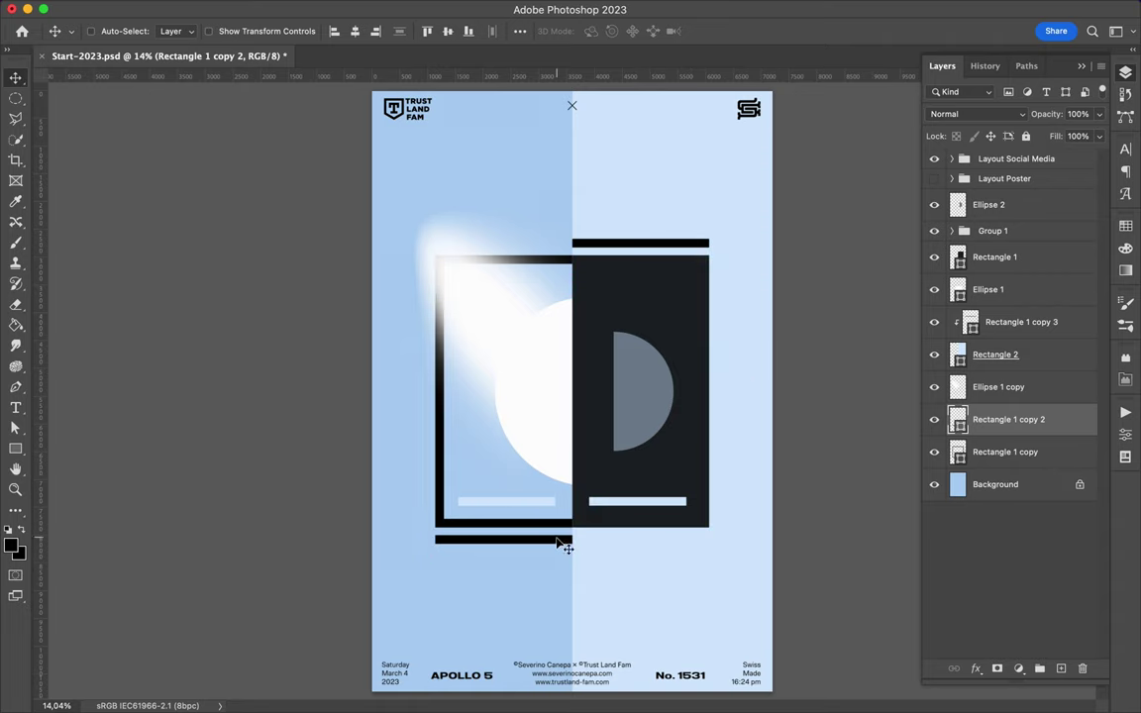
Step: Shift the pale light-blue right half (Rectangle 2) to the right
scroll(650, 170, "up", 2)
left_click(649, 171, "ctrl")
scroll(650, 170, "down", 1)
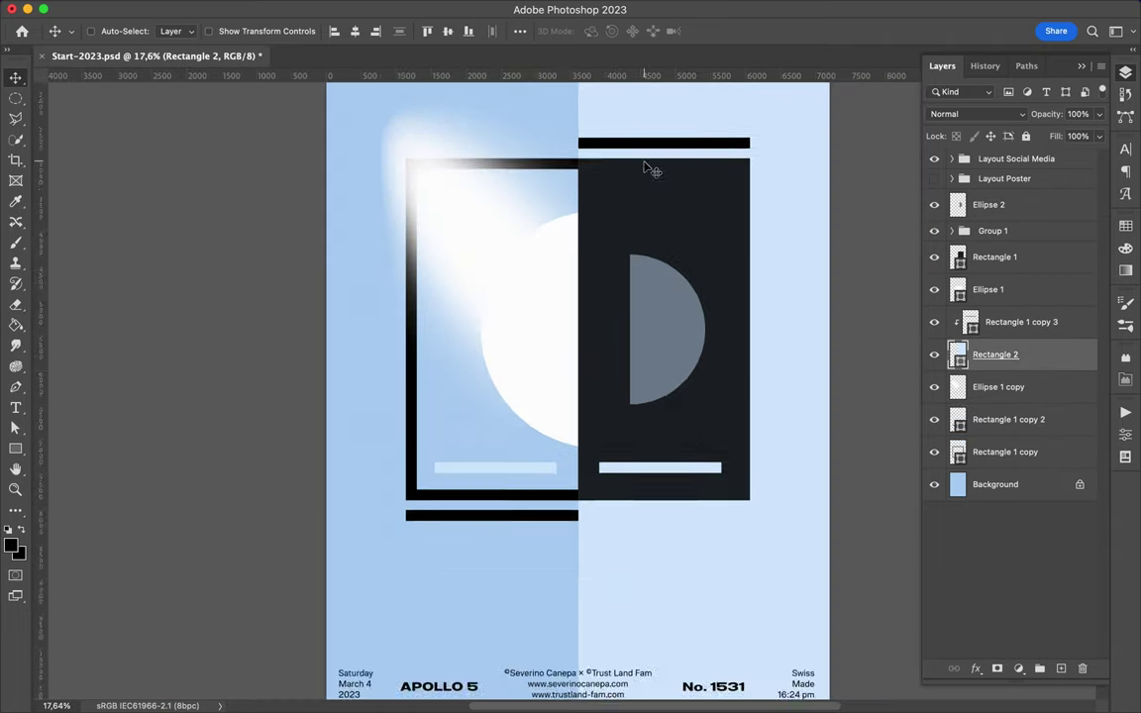
scroll(634, 179, "down", 2)
left_click_drag(634, 178, 660, 188)
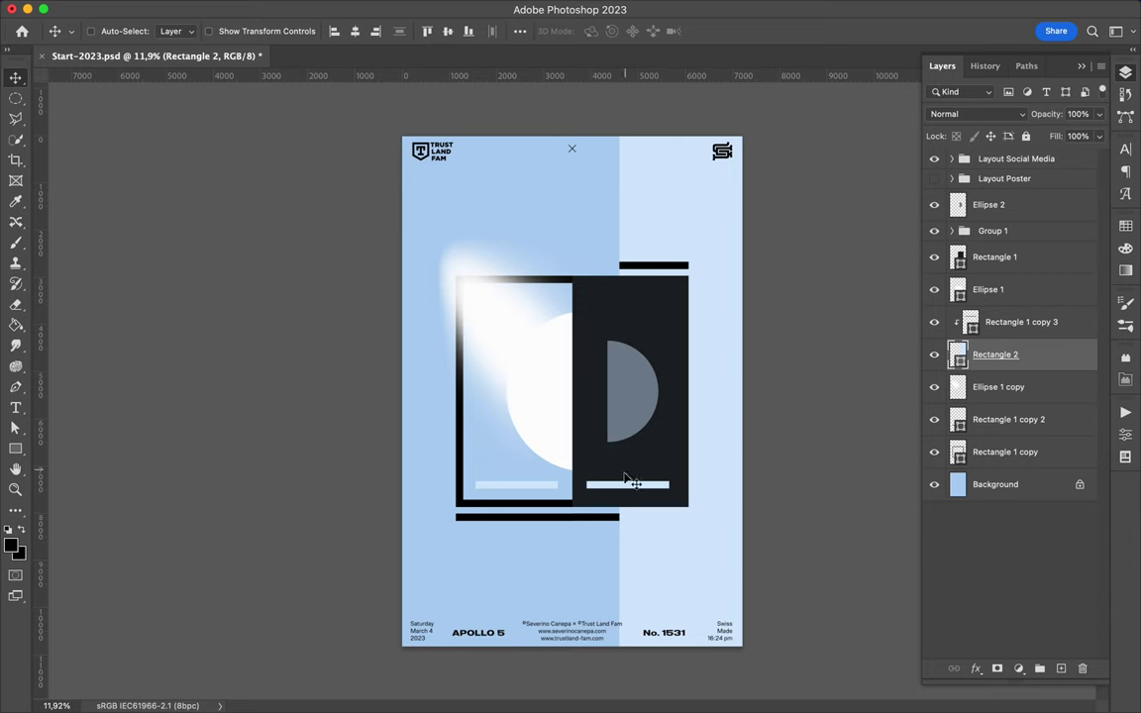
Step: Give the right light-blue bar a dashed stroke
left_click(535, 484, "ctrl")
key("a")
left_click(595, 485)
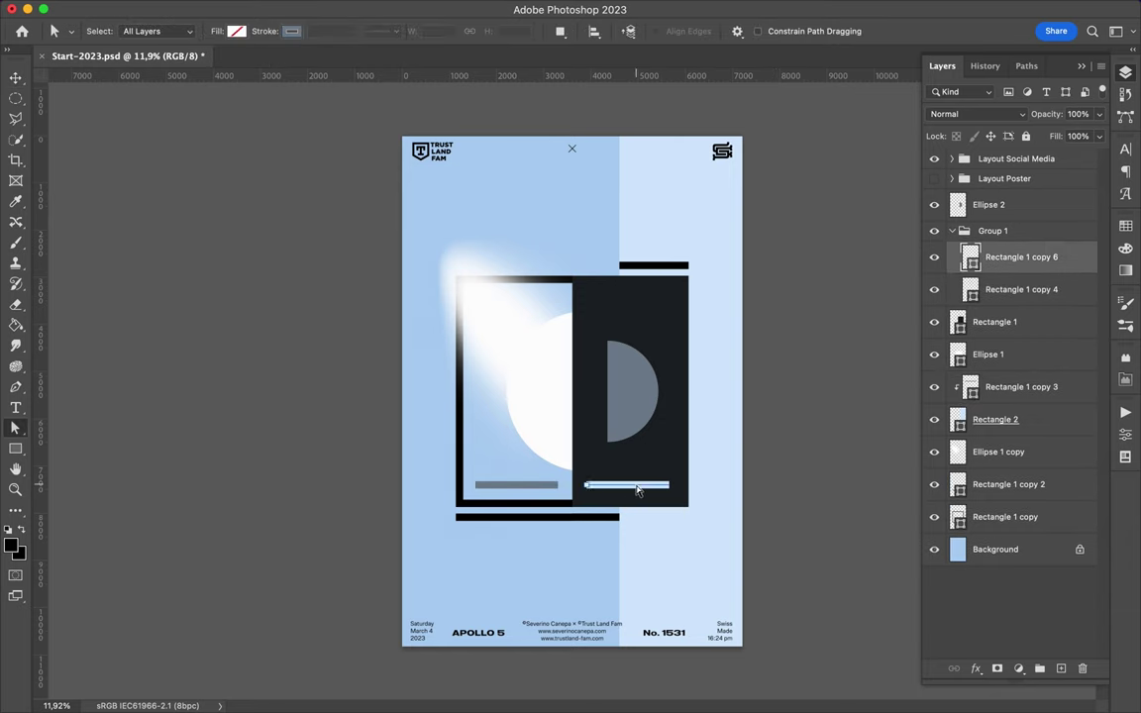
left_click(381, 31)
left_click(380, 107)
key("v")
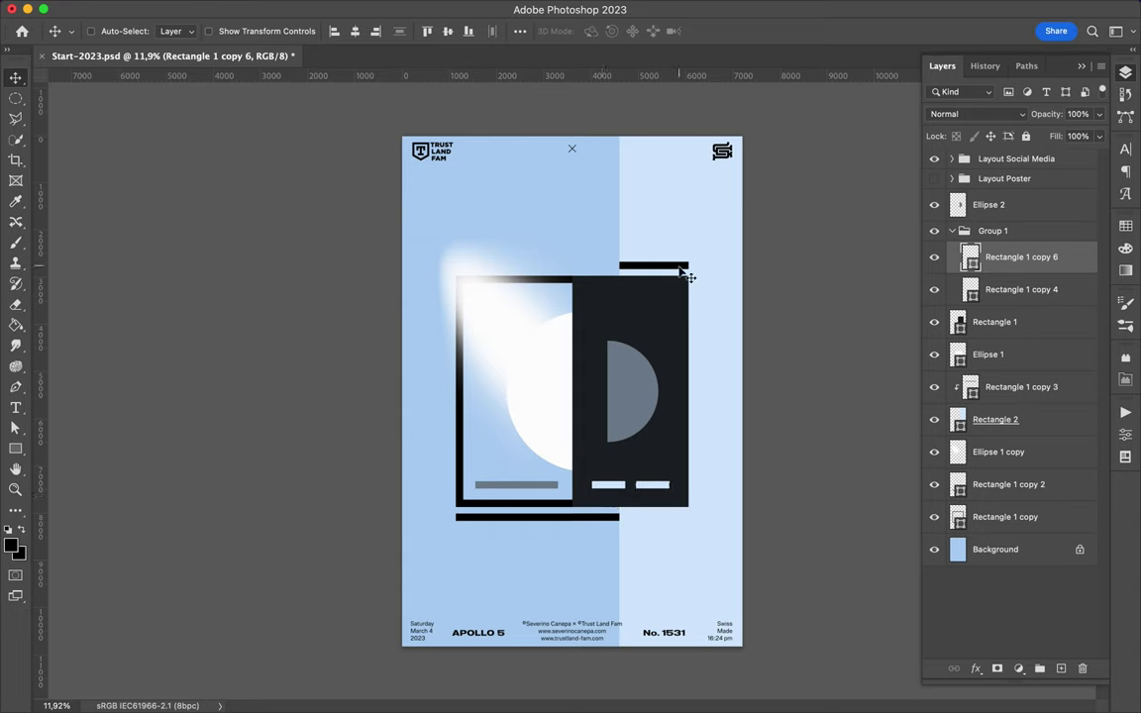
Step: Hide the soft white glow (Ellipse 1 copy) and scale the white circle down to about 86%
left_click(999, 452)
left_click(934, 451)
left_click(988, 354)
key("ctrl+t")
left_click_drag(665, 392, 570, 396)
key("Return")
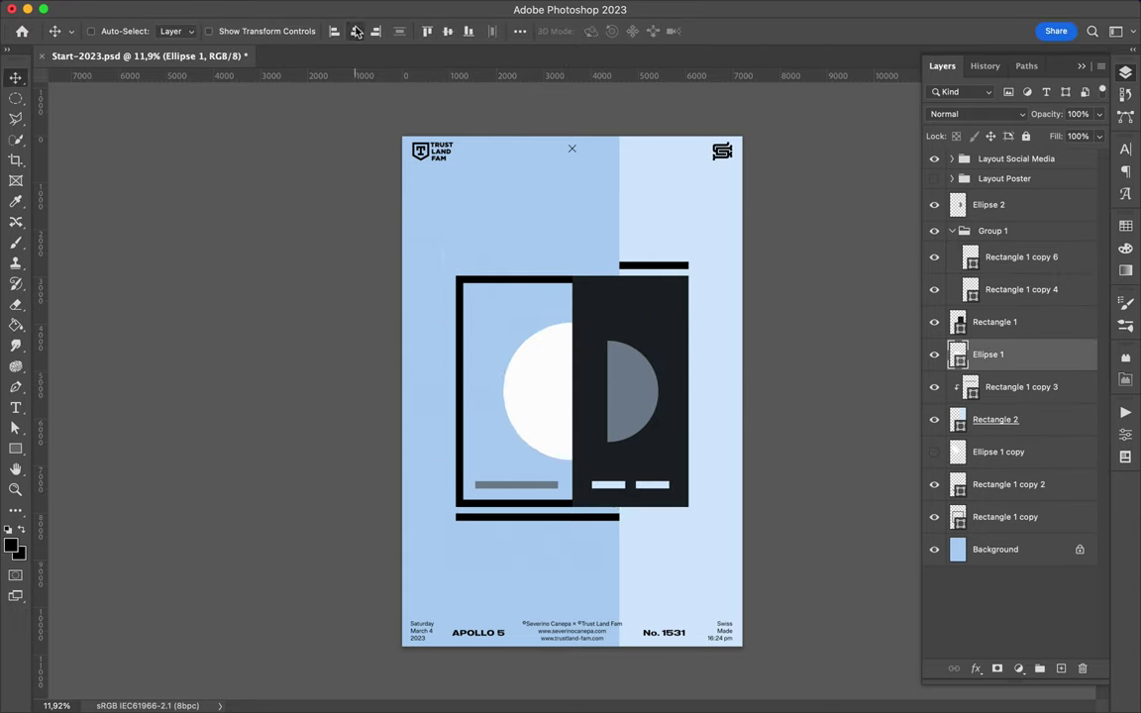
Step: Copy the black frame's mask onto the dark right panel and begin transforming it
key("a")
left_click(677, 310)
left_click(1006, 516, "ctrl")
right_click(1005, 516)
key("Escape")
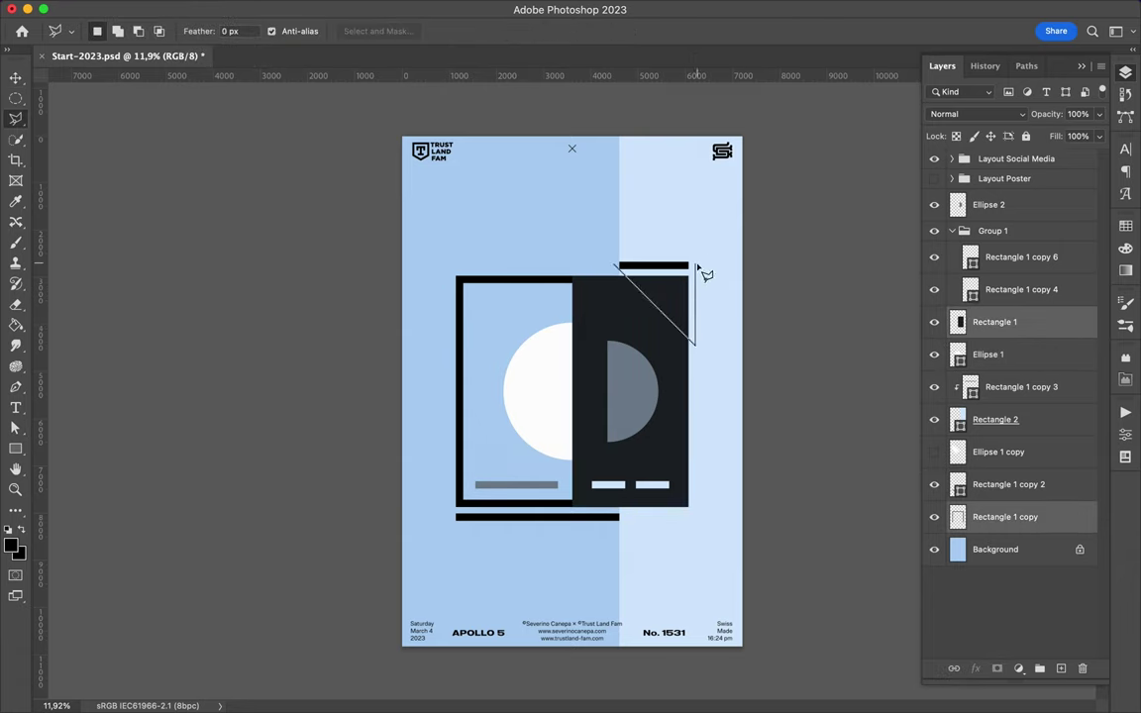
left_click(958, 516, "ctrl")
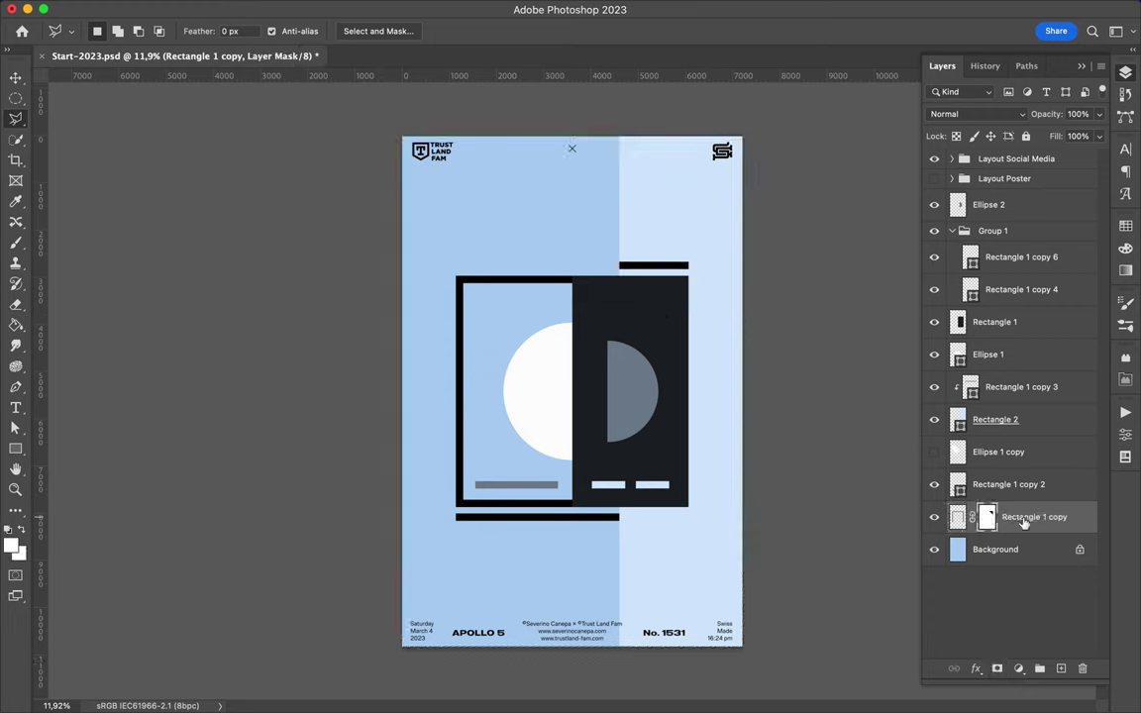
left_click_drag(986, 516, 986, 322)
left_click(986, 322)
key("ctrl+t")
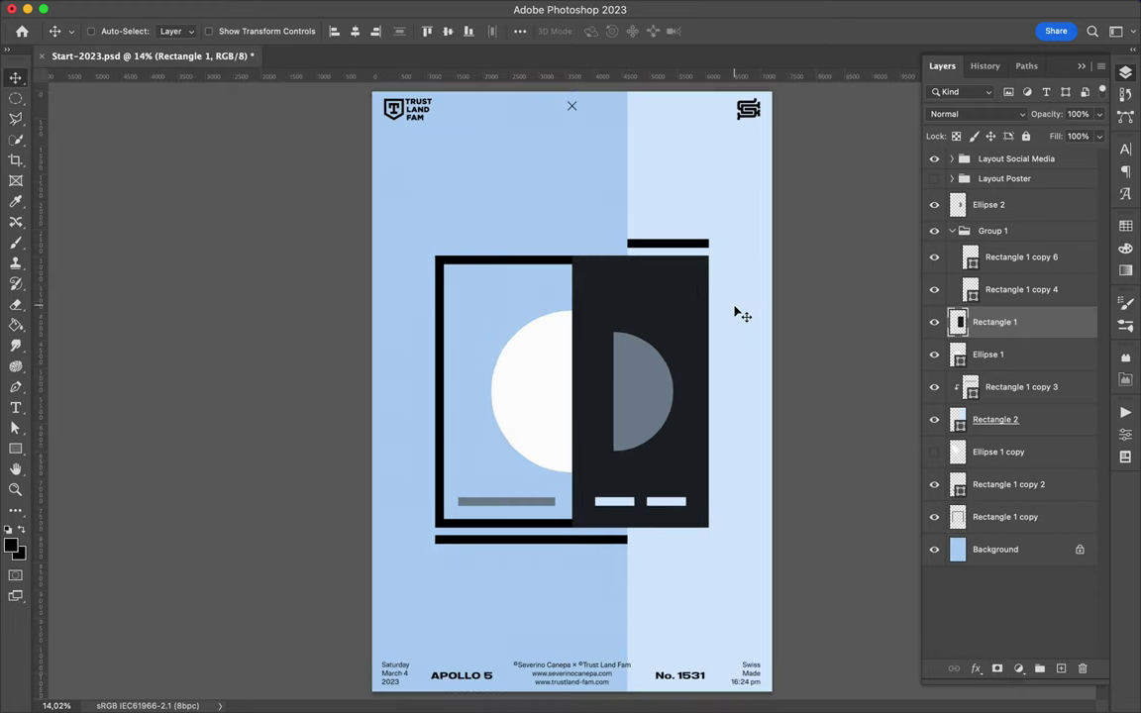
Step: Move the grey bar up to the left frame's top and zoom out to the whole poster
left_click_drag(540, 492, 540, 281)
key("a")
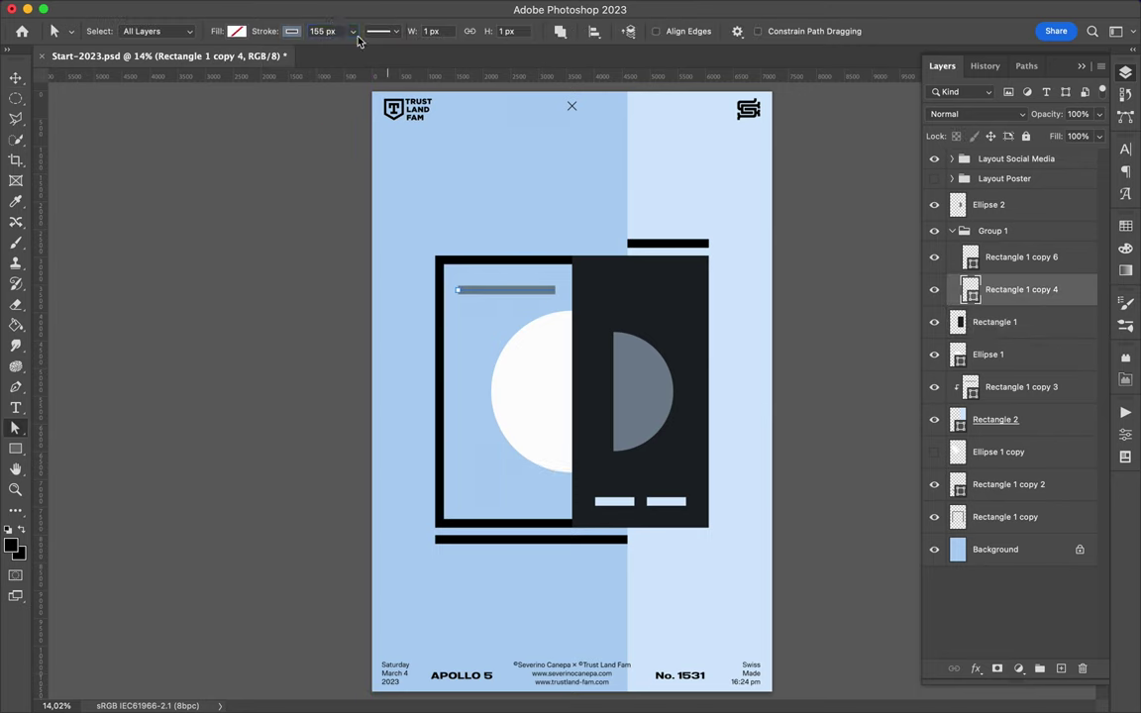
key("ctrl+minus")
key("ctrl+minus")
key("v")
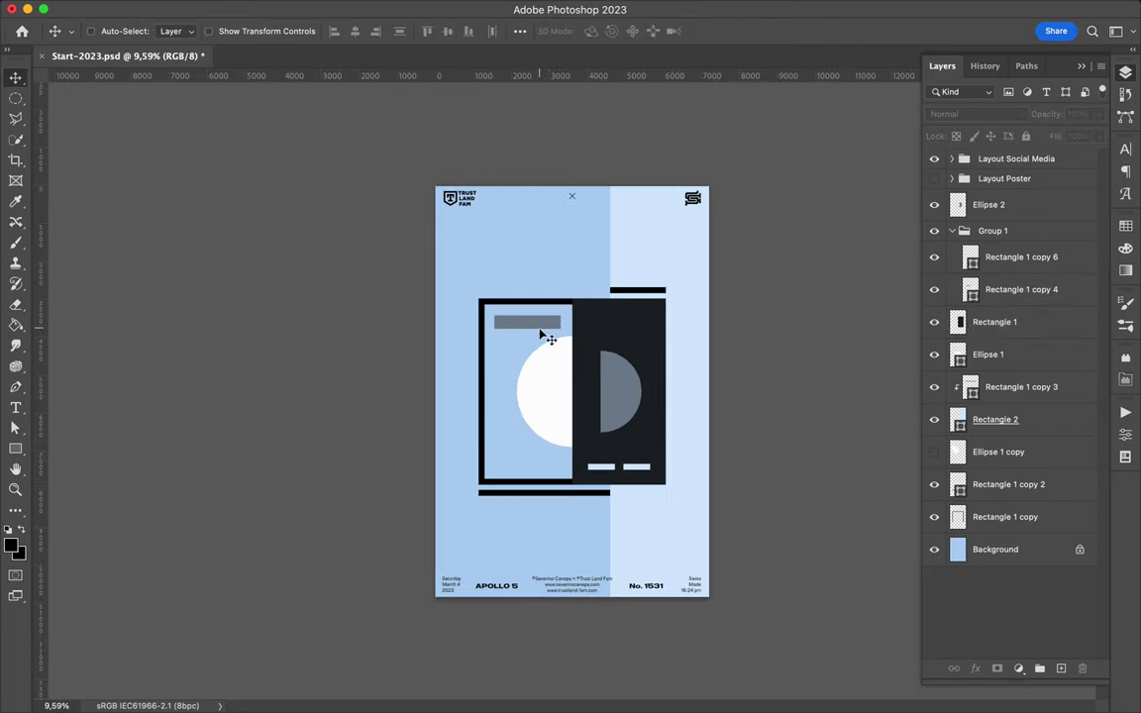
scroll(542, 331, "up", 3)
scroll(543, 331, "up", 1)
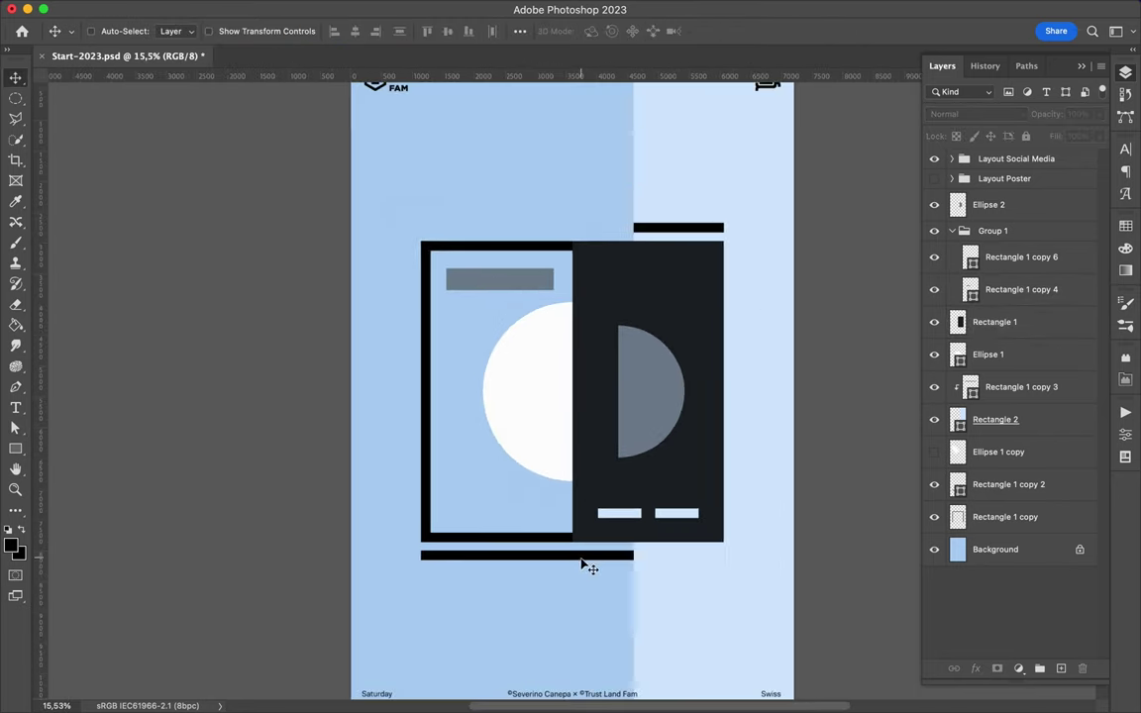
Step: Duplicate the black frame slightly right and raise the copy to the top of the layer stack
left_click(520, 540, "ctrl")
left_click_drag(520, 539, 540, 540)
left_click_drag(1039, 532, 1010, 199)
key("a")
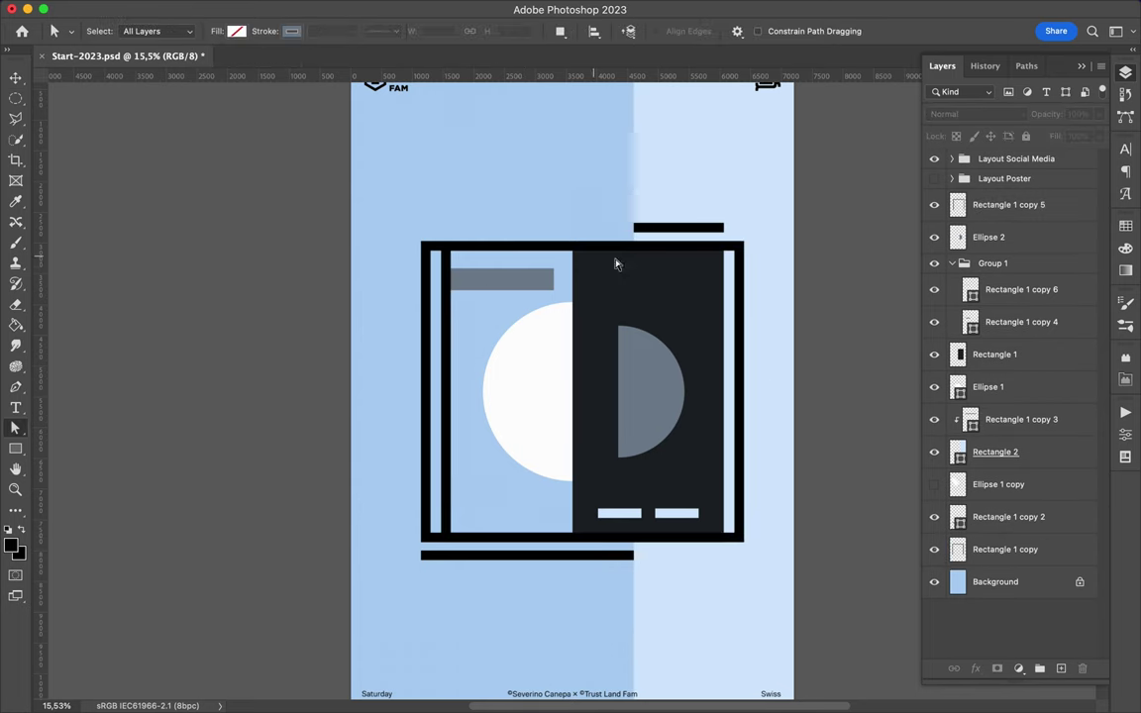
key("m")
mouse_move(413, 205)
left_mouse_down()
mouse_move(741, 616)
mouse_move(735, 638)
left_mouse_up()
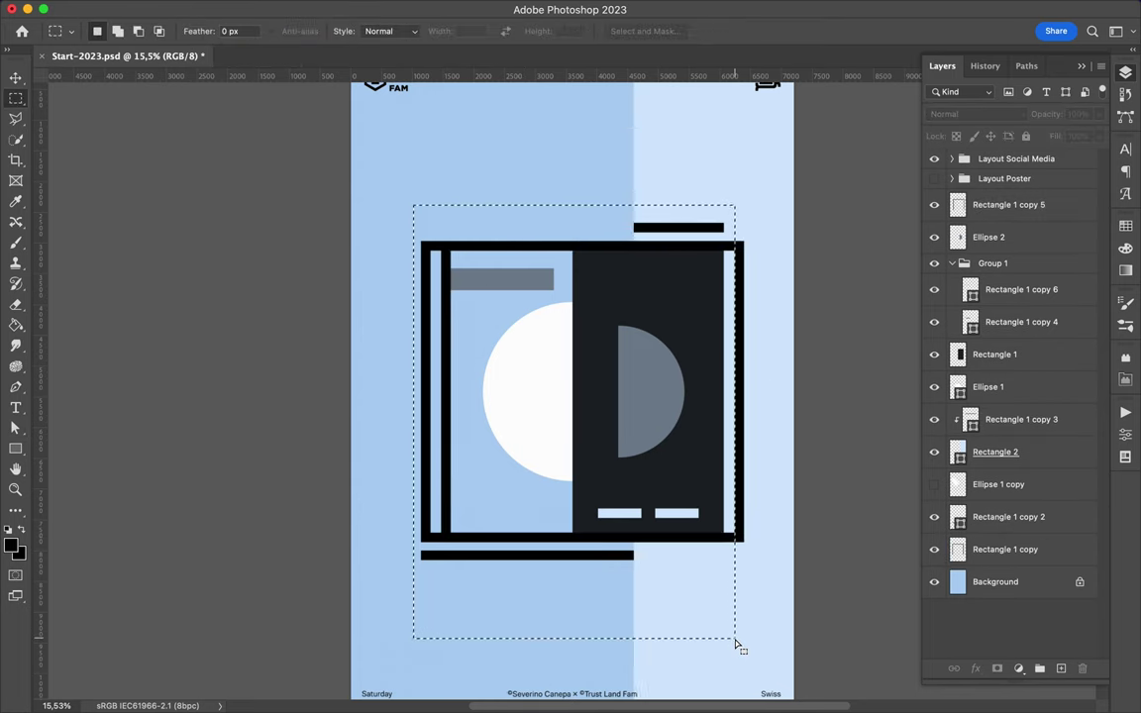
key("v")
Step: Nudge the frame copy's bar into place and duplicate it into a pair of thin parallel bars
left_click(746, 543)
mouse_move(746, 436)
left_mouse_down()
mouse_move(731, 513)
mouse_move(739, 465)
mouse_move(438, 461)
left_mouse_up()
left_click_drag(507, 288, 513, 289)
left_click(526, 391, "super")
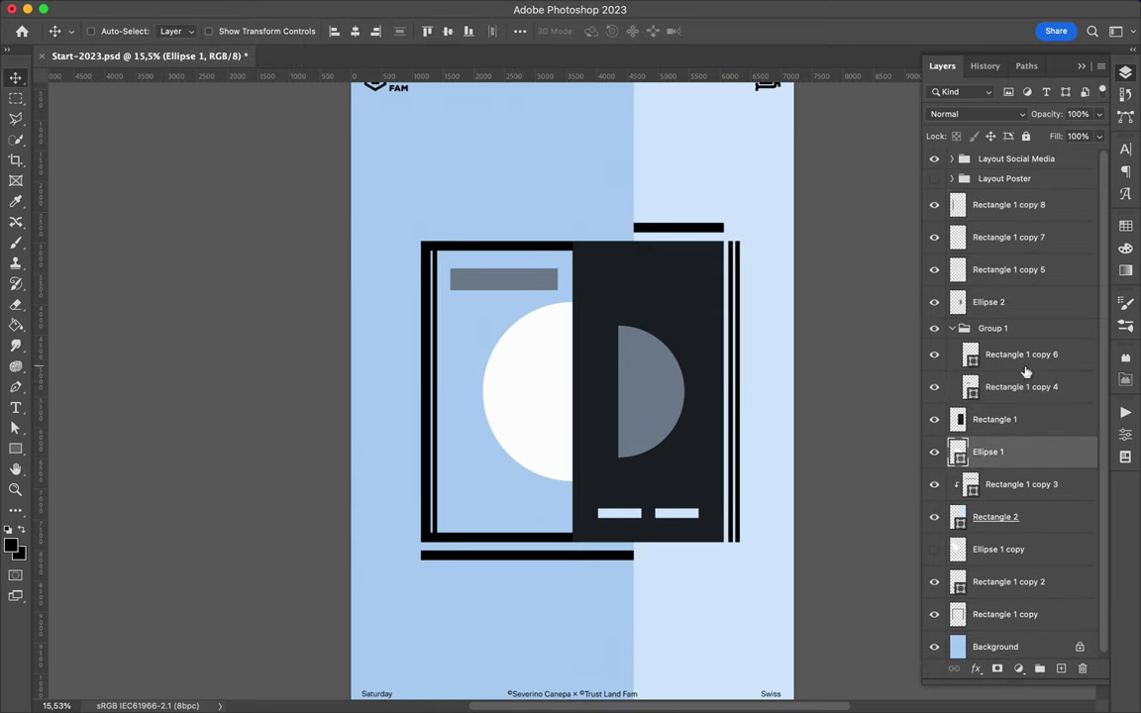
Step: Duplicate the big white circle and enlarge the copy to about 117% as an outer ring
key("super+j")
key("super+t")
key("Return")
key("a")
left_click(236, 30)
key("Escape")
key("super+t")
left_click_drag(655, 465, 646, 458)
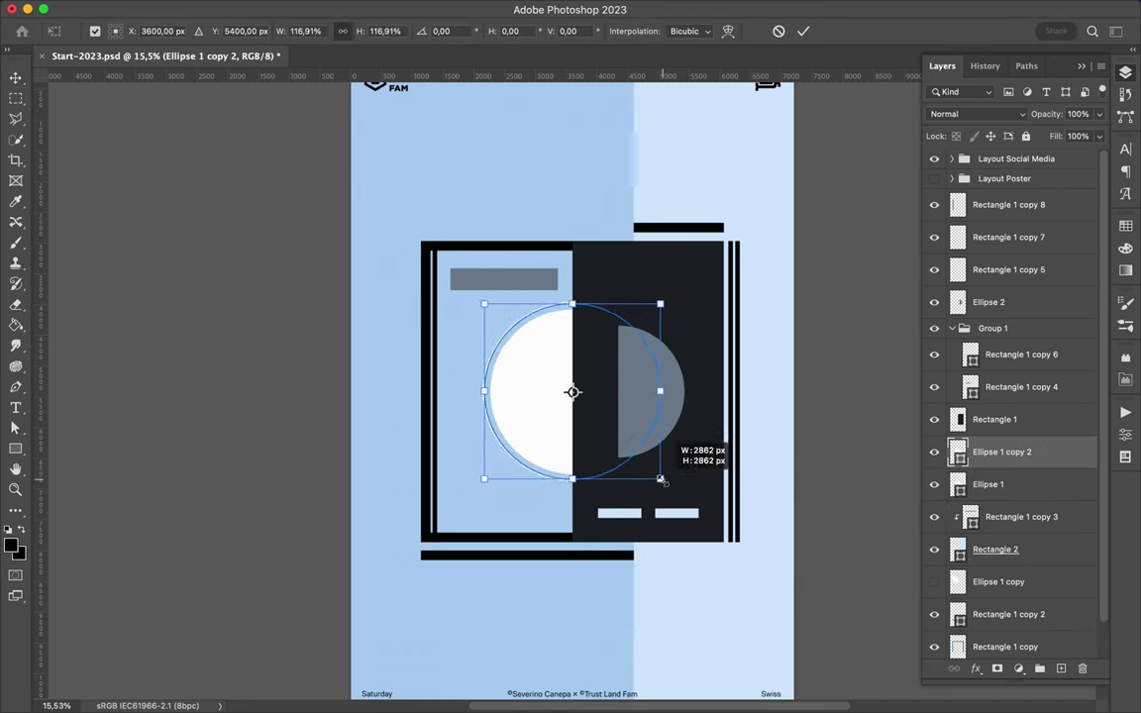
key("Return")
key("v")
Step: Place a shrunken copy of the circle as a small white dot on the frame's left edge
left_click_drag(526, 393, 438, 389)
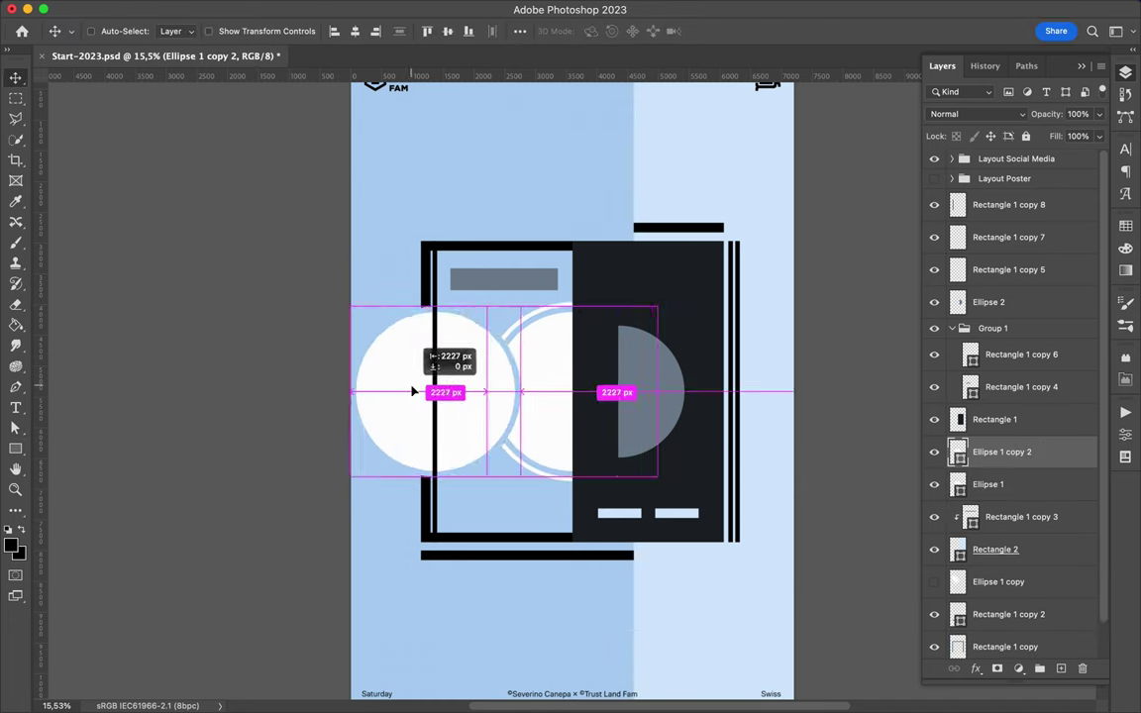
key("super+t")
left_click_drag(485, 444, 463, 423)
key("Return")
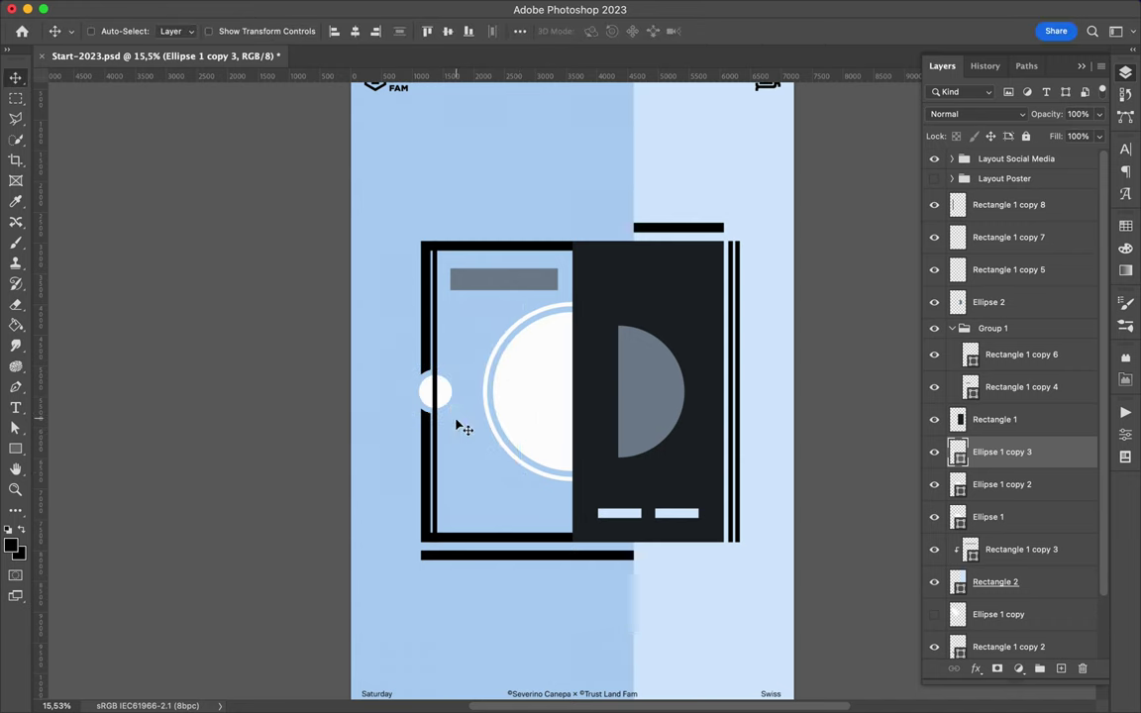
scroll(476, 426, "up", 5)
key("super+t")
scroll(655, 491, "down", 1)
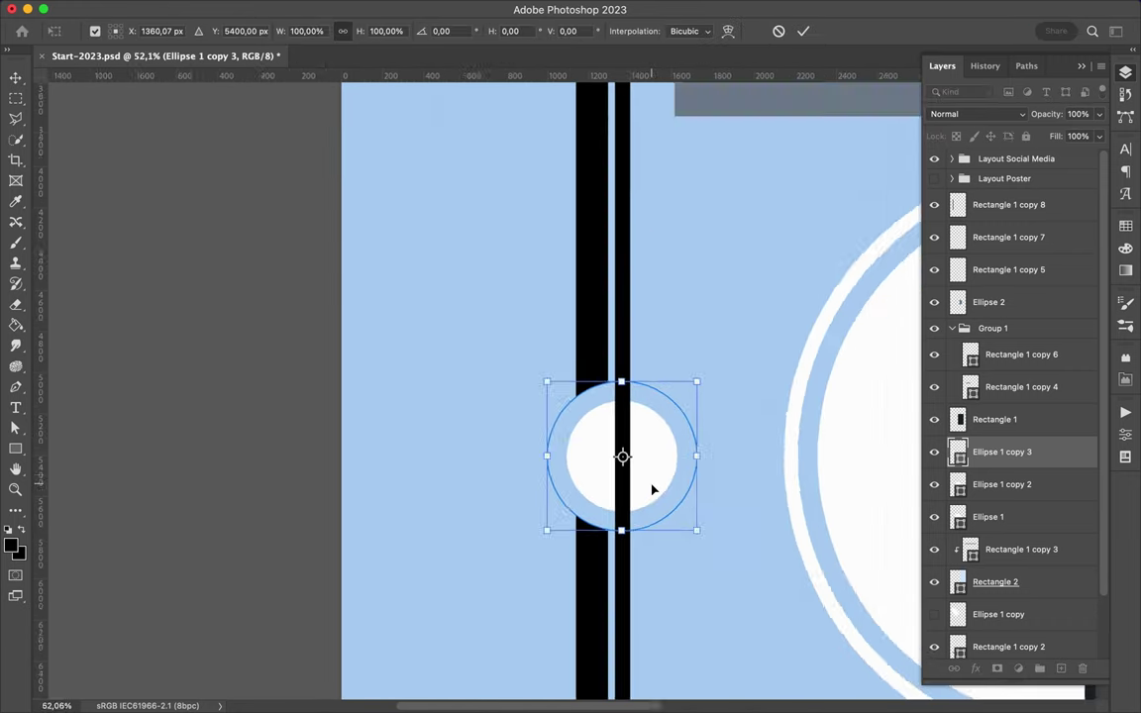
key("super+0")
key("super+s")
left_click(589, 283)
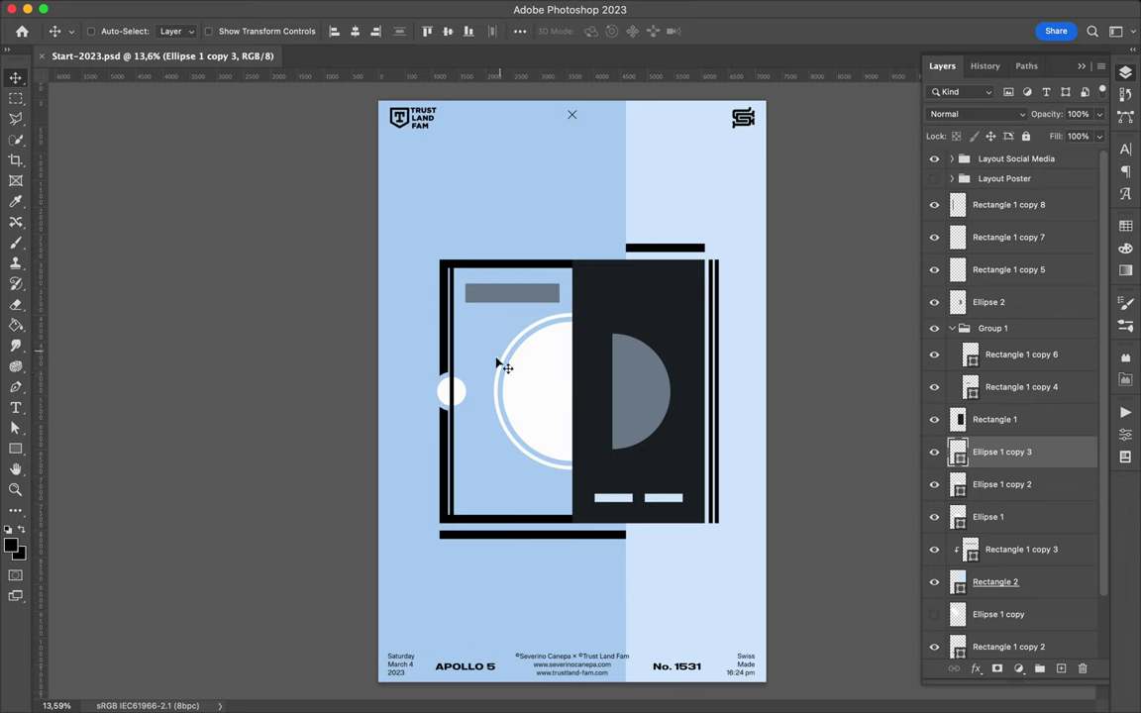
Step: Draw a small 499 px white square with blue outline on the right bars and hide the logo and caption layouts
left_click_drag(454, 393, 713, 396)
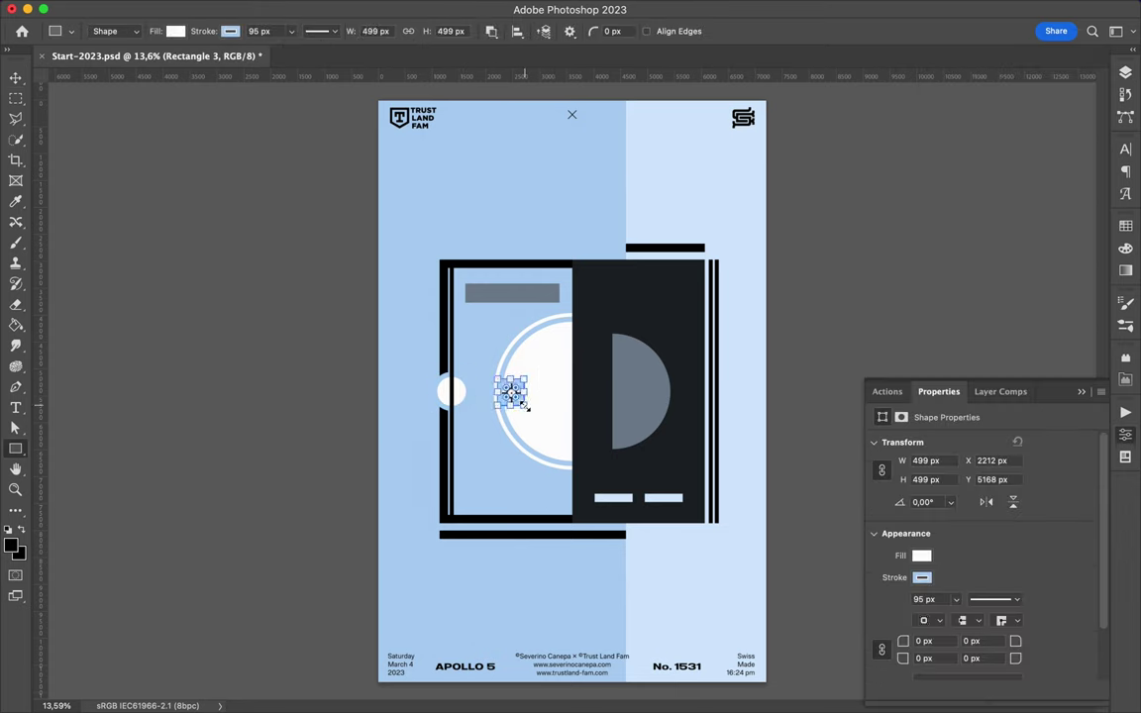
key("F7")
scroll(735, 395, "up", 2)
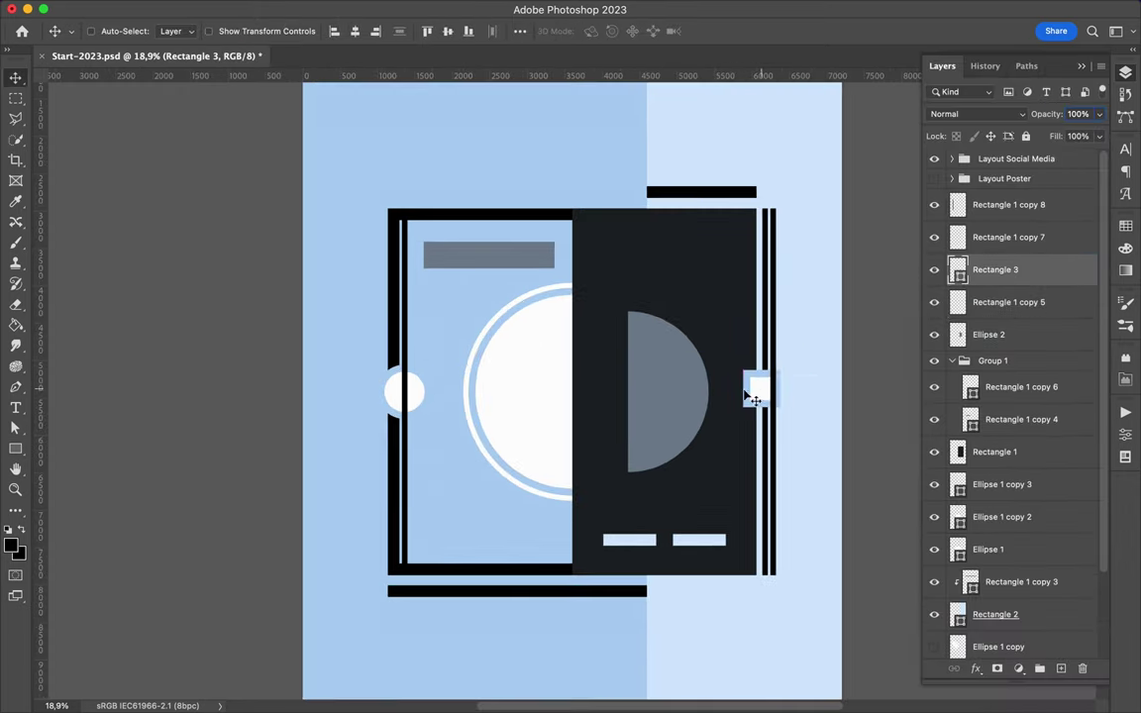
left_click(750, 397, "shift")
scroll(553, 496, "down", 3)
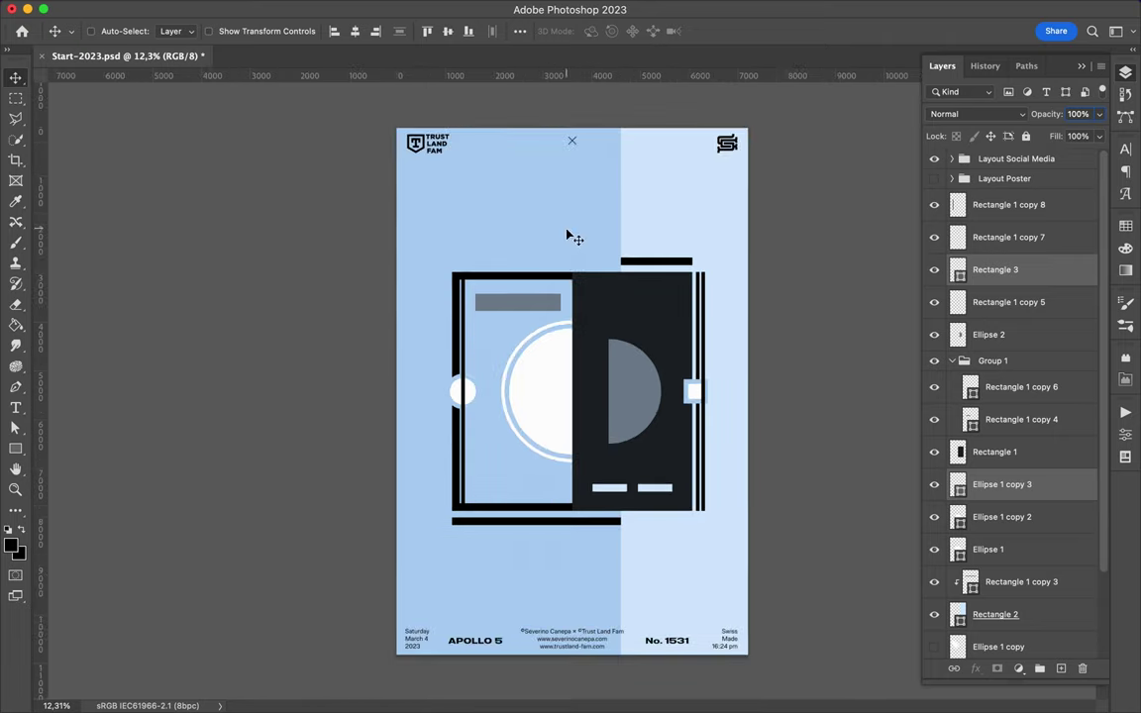
scroll(573, 237, "up", 1)
left_click(599, 226, "super")
scroll(1011, 297, "up", 3)
left_click_drag(934, 179, 934, 165)
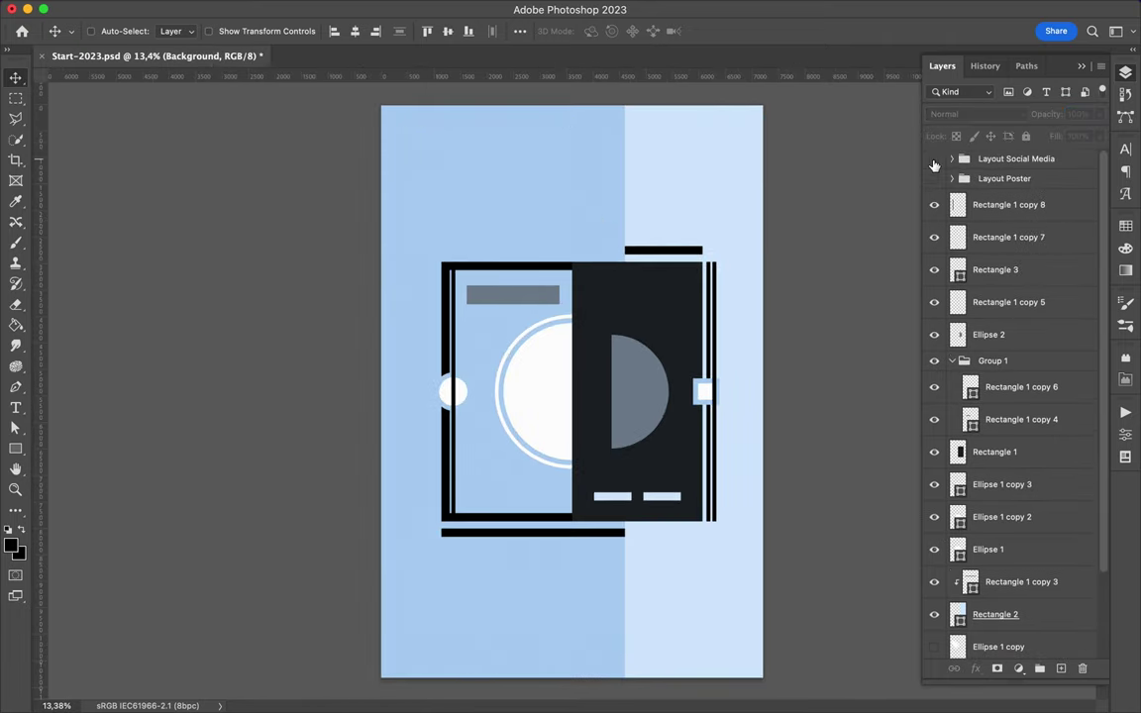
key("ctrl+alt+a")
key("ctrl+t")
key("Escape")
key("ctrl+t")
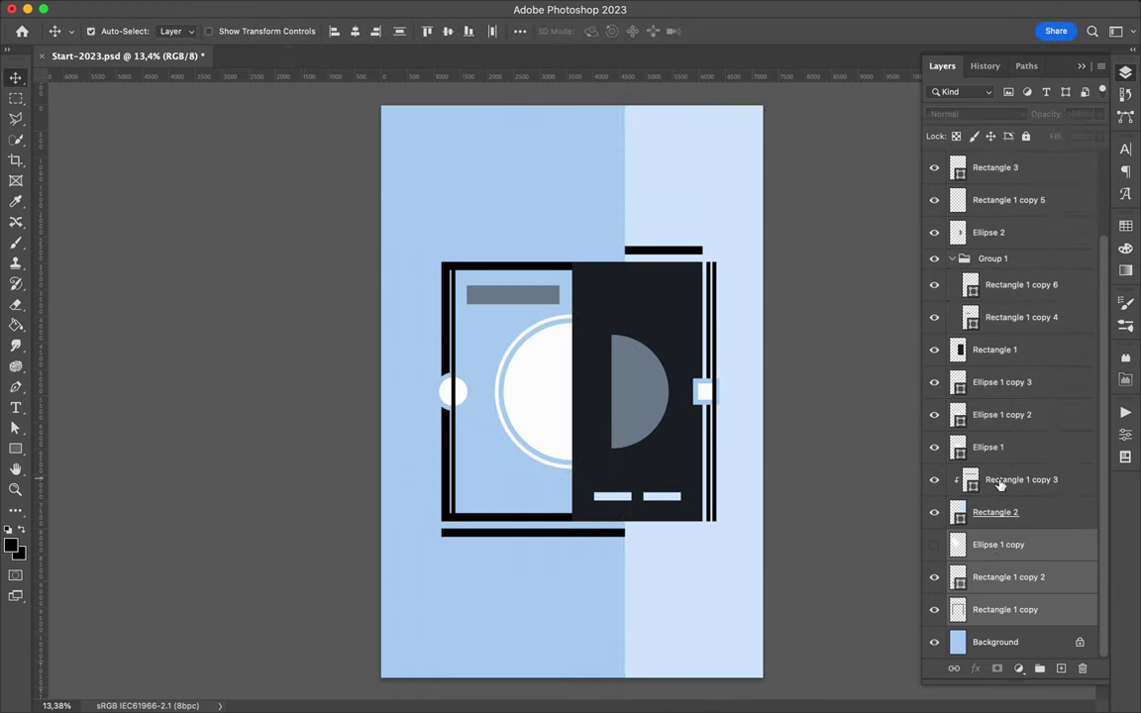
left_click_drag(1050, 610, 500, 126)
key("ctrl+t")
left_click(297, 31)
type("120")
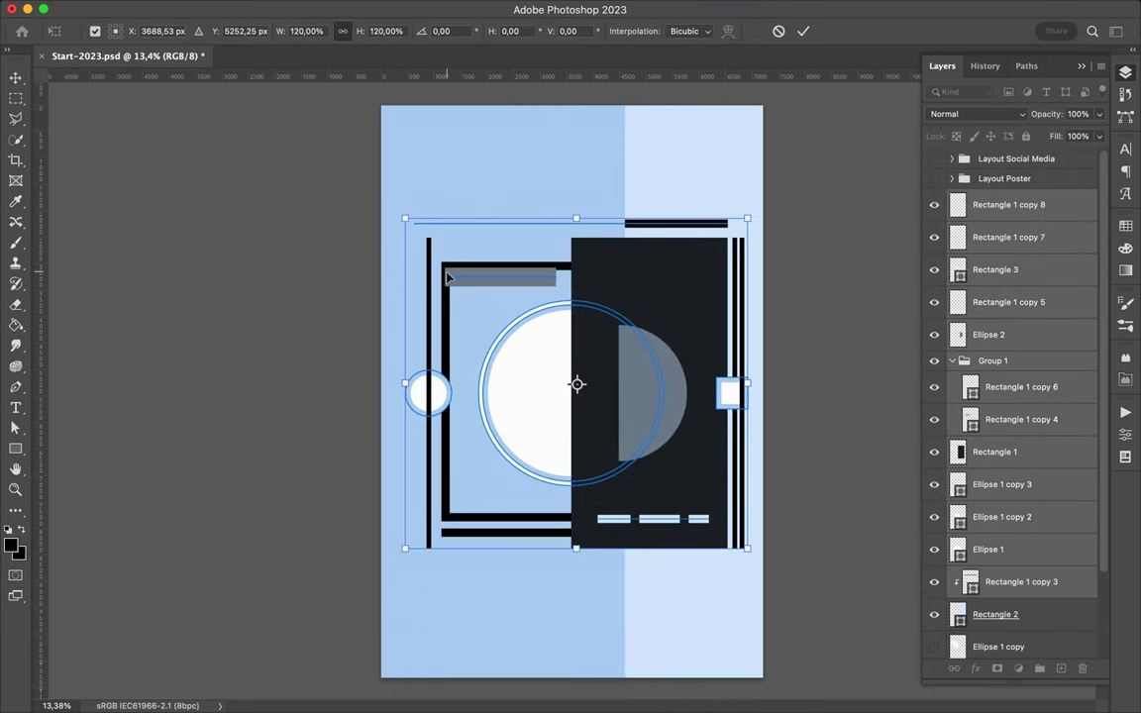
key("Return")
key("ctrl+z")
key("a")
key("v")
left_click(716, 354)
key("Return")
left_click(719, 324, "ctrl")
mouse_move(718, 324)
left_mouse_down()
mouse_move(450, 285)
mouse_move(602, 540)
left_mouse_up()
Step: Clear the stray selection, duplicate the pair of bars rightward and group them
key("m")
left_click(1056, 239)
key("v")
scroll(403, 258, "up", 5)
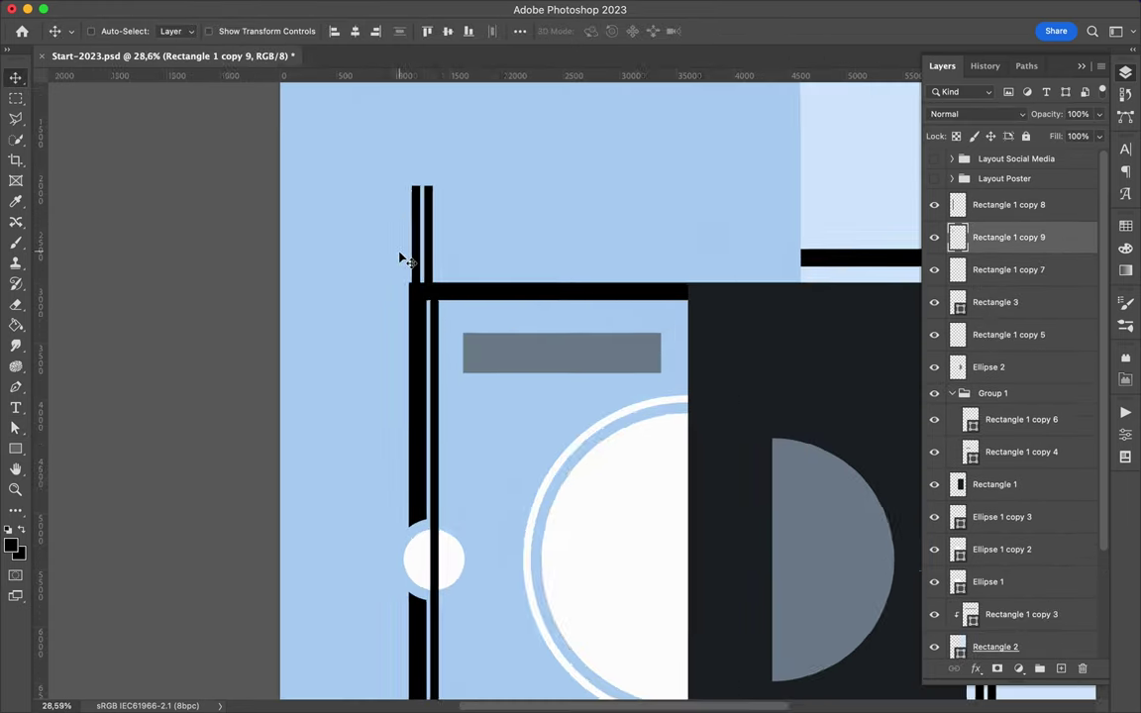
scroll(421, 241, "up", 3)
left_click_drag(297, 210, 376, 210)
left_click(1020, 270, "shift")
key("ctrl+g")
Step: Repeat the bars rightward along the frame top, first to 12 and then 24 stripes
left_click_drag(376, 294, 681, 263)
scroll(654, 311, "down", 3)
left_click(1020, 419, "shift")
left_click_drag(565, 309, 840, 319)
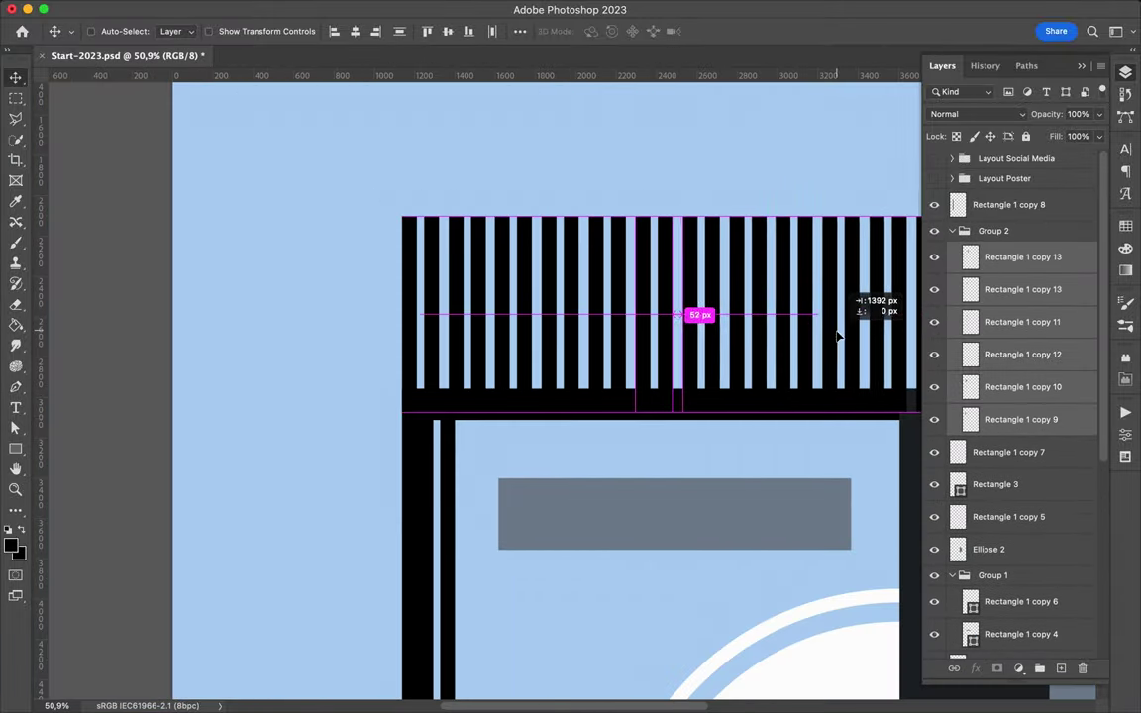
scroll(840, 332, "down", 3)
left_click(1042, 381)
scroll(1031, 416, "down", 3)
scroll(263, 390, "up", 1)
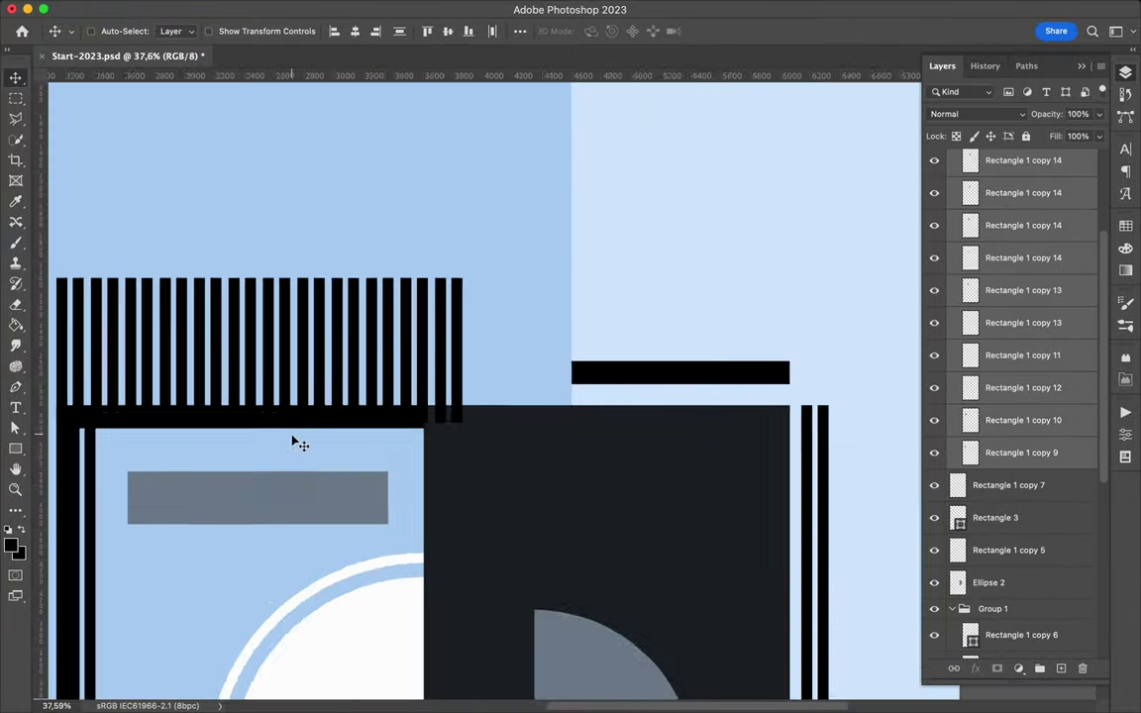
scroll(263, 390, "up", 3)
scroll(998, 320, "down", 5)
scroll(999, 320, "up", 2)
scroll(798, 339, "down", 1)
scroll(677, 382, "down", 3)
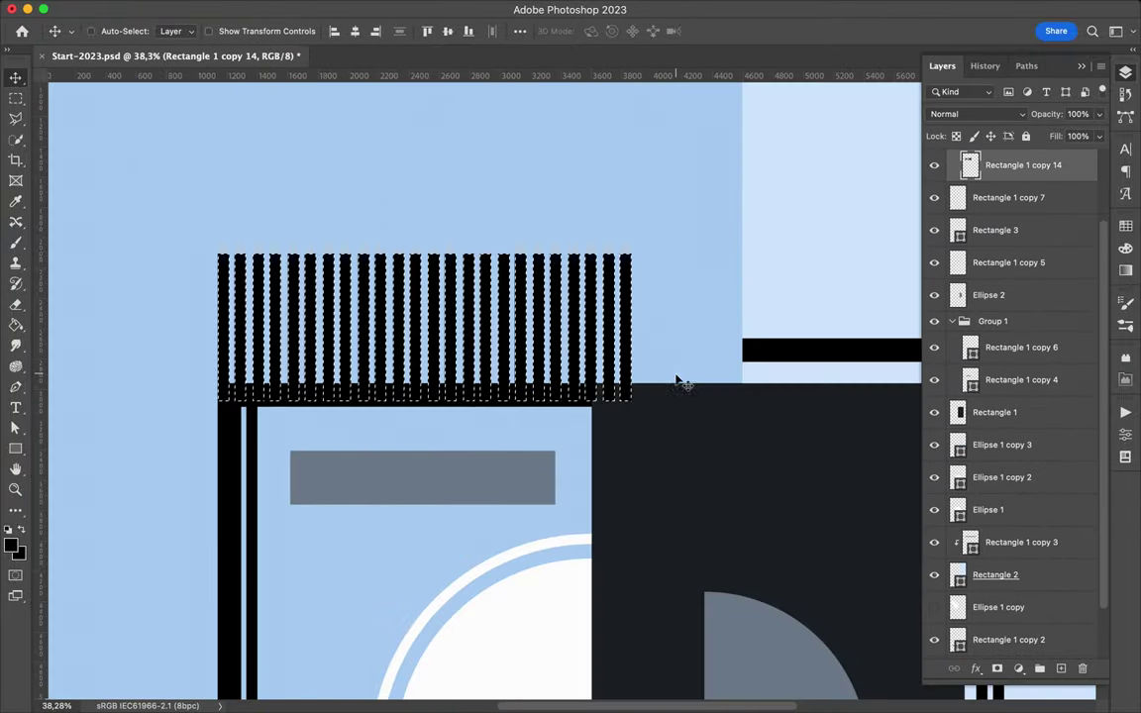
Step: Collect the stripes into Group 2 and select the bottom bar's layer
key("b")
right_click(370, 309)
key("Escape")
key("v")
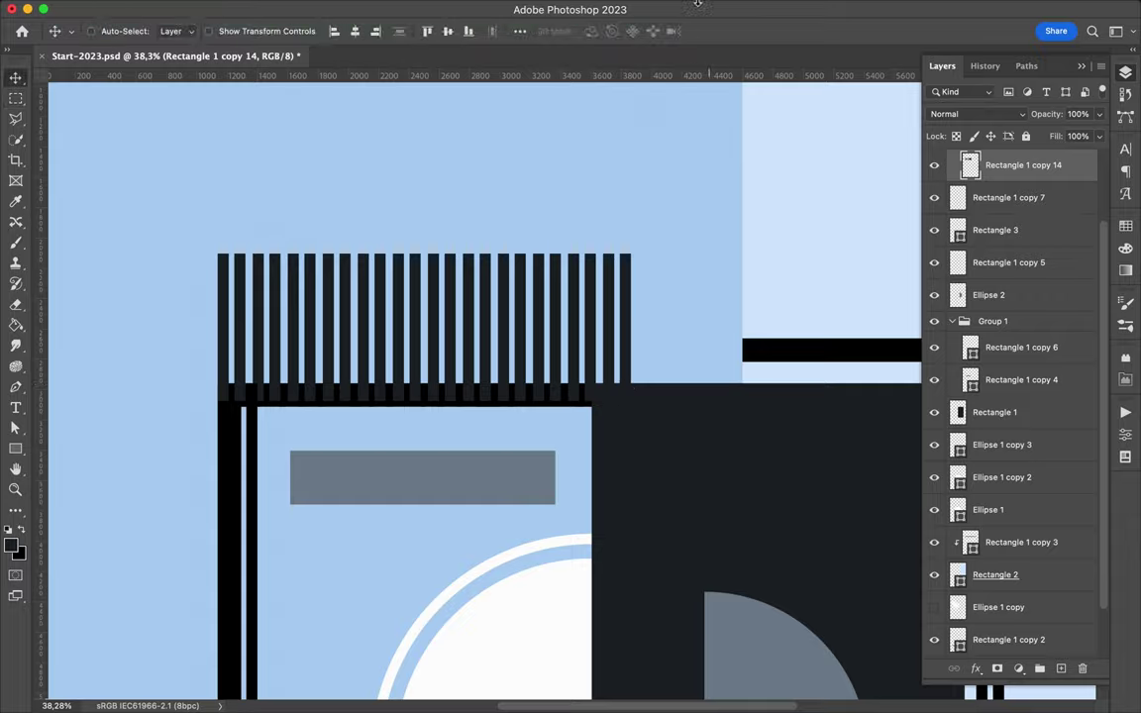
scroll(581, 415, "down", 2)
scroll(530, 260, "down", 1)
scroll(352, 260, "up", 3)
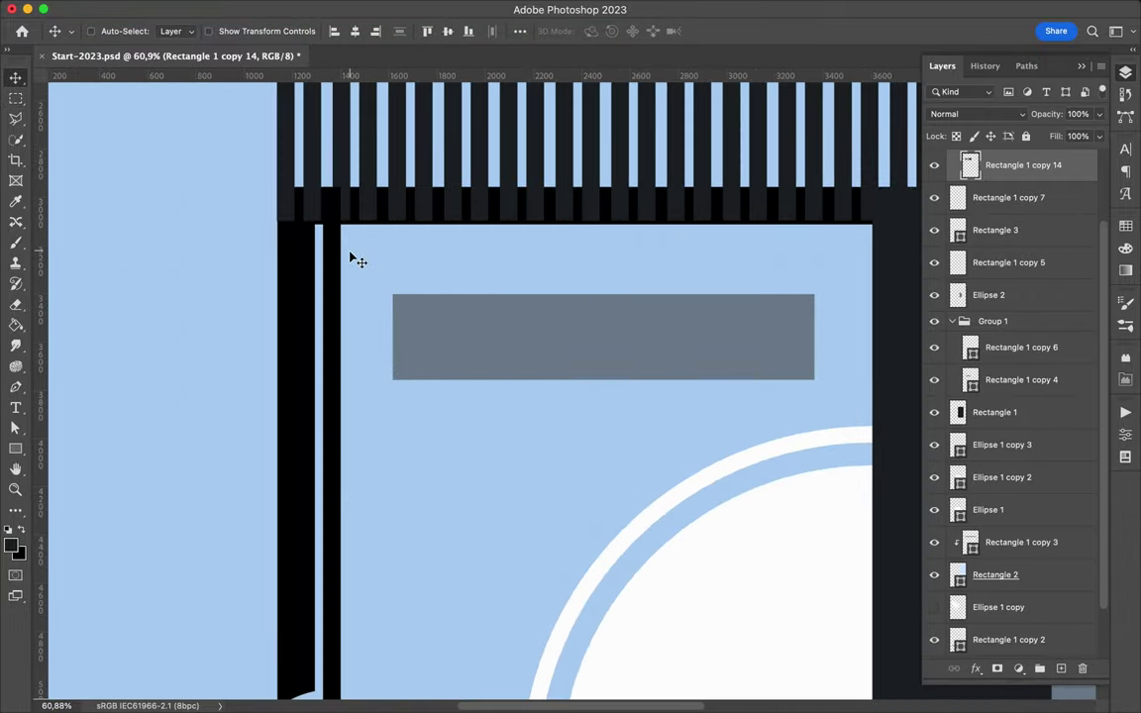
key("ctrl+g")
scroll(581, 326, "down", 5)
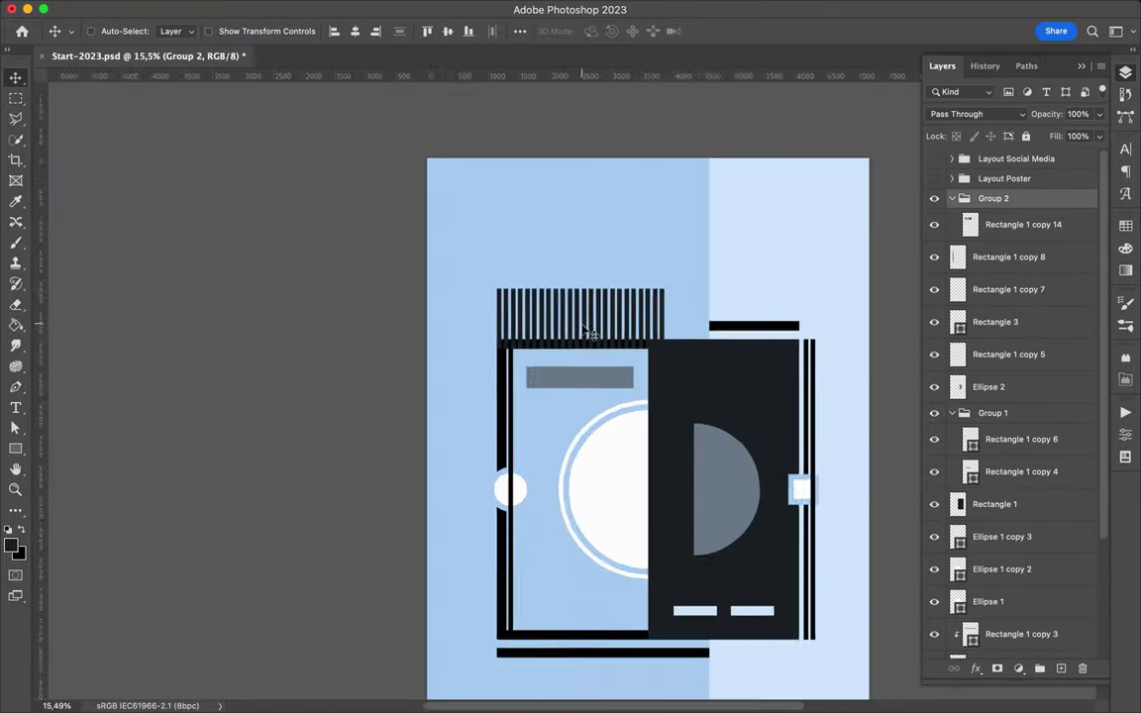
scroll(446, 545, "up", 3)
left_click(560, 402, "ctrl")
scroll(557, 402, "down", 3)
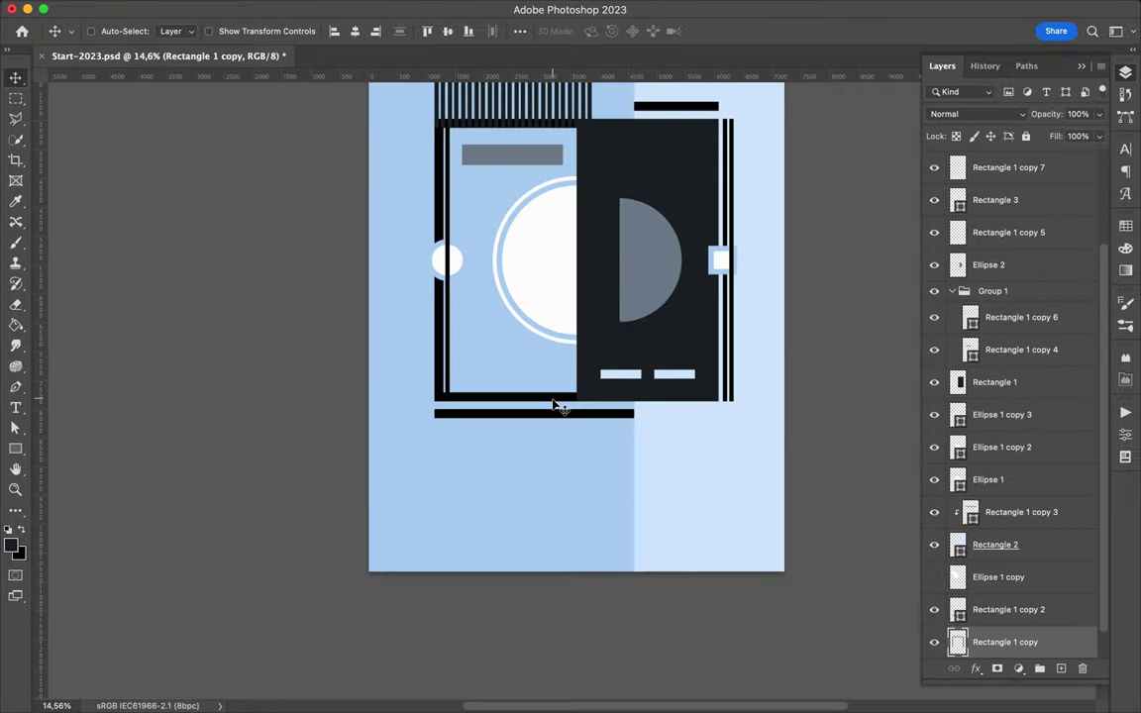
key("i")
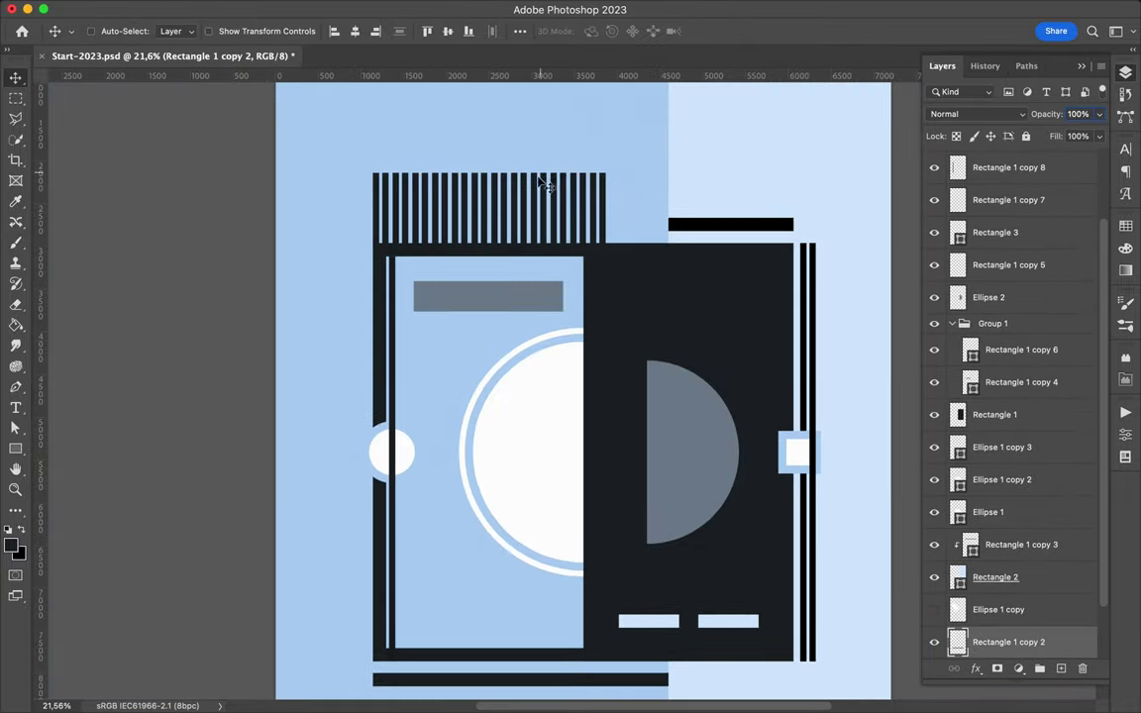
Step: Duplicate the striped block, move the stripes to the bottom, and turn the dashed row vertical
left_click_drag(544, 185, 681, 134)
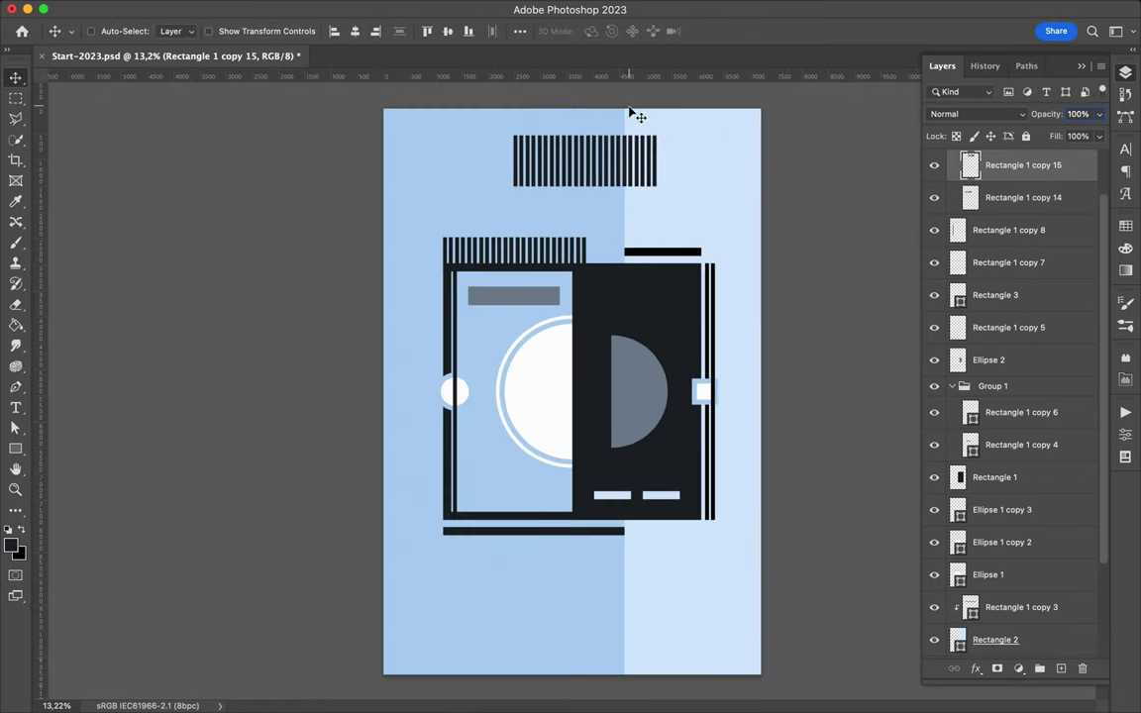
key("ctrl+t")
left_click_drag(555, 188, 666, 573)
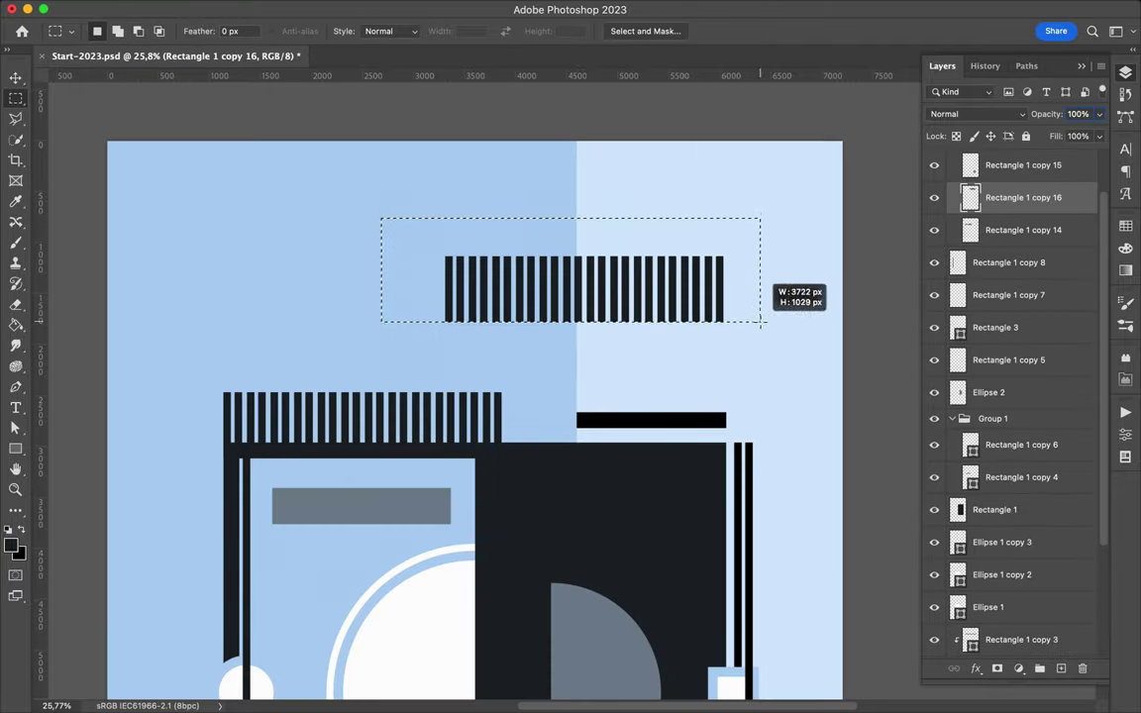
key("v")
key("ctrl+t")
mouse_move(639, 323)
left_mouse_down()
mouse_move(585, 203)
mouse_move(614, 238)
left_mouse_up()
key("Return")
Step: Move the dashed vertical line down and left, then delete it
key("m")
key("v")
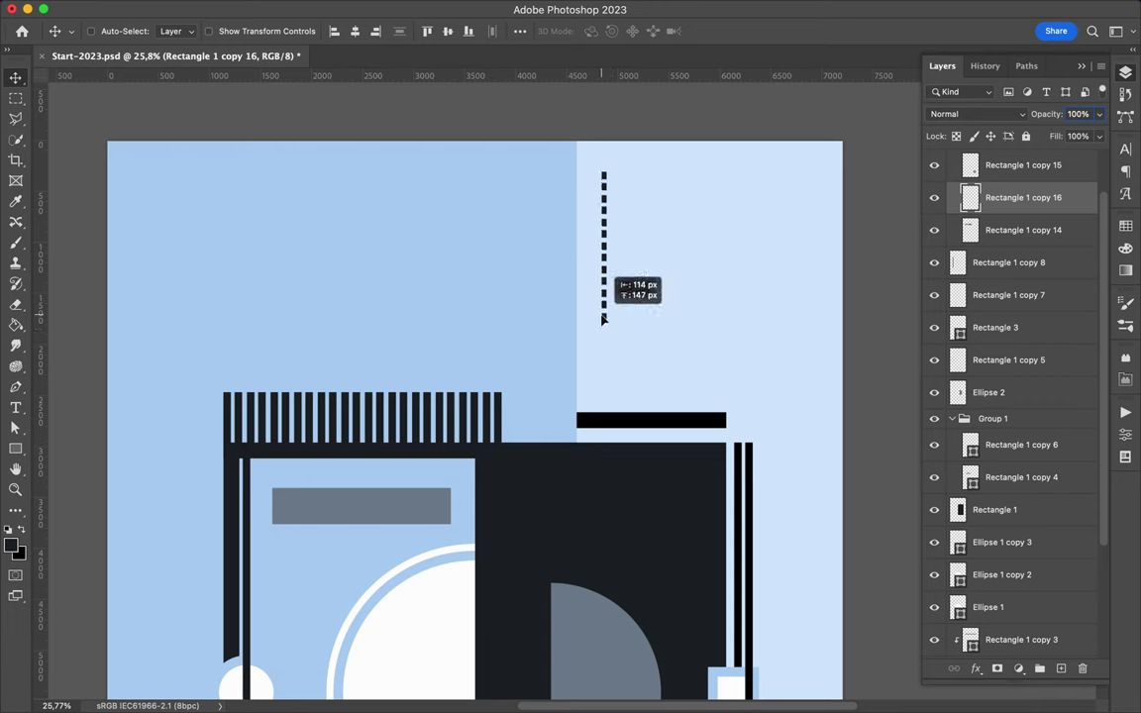
mouse_move(616, 337)
left_mouse_down()
mouse_move(595, 396)
mouse_move(496, 218)
left_mouse_up()
scroll(594, 394, "down", 4)
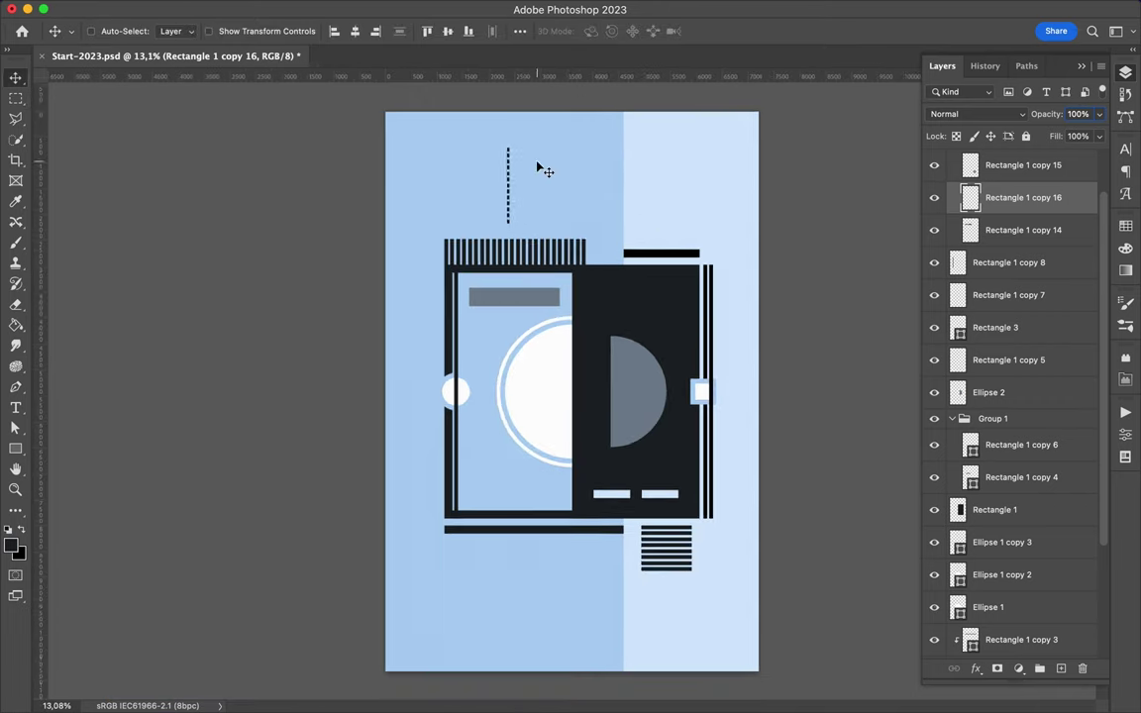
key("Delete")
Step: Place the stack of four stripes just below the right panel
key("m")
mouse_move(631, 586)
left_mouse_down()
mouse_move(670, 562)
mouse_move(675, 535)
left_mouse_up()
key("v")
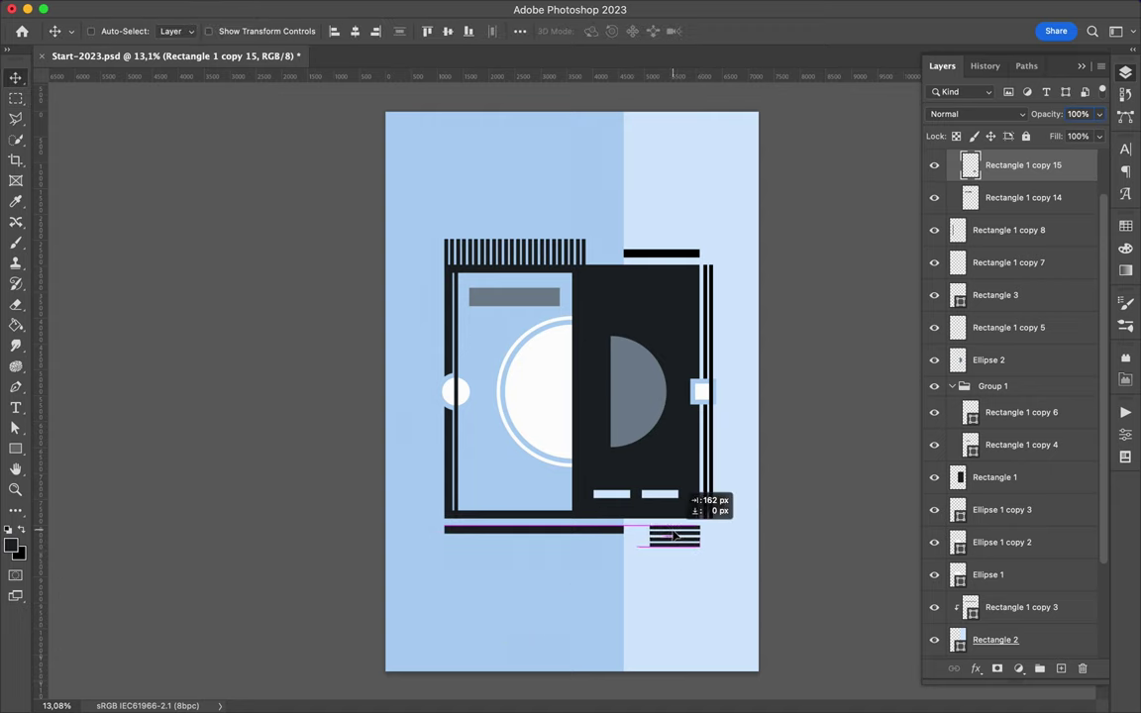
scroll(688, 536, "up", 3)
scroll(595, 525, "up", 3)
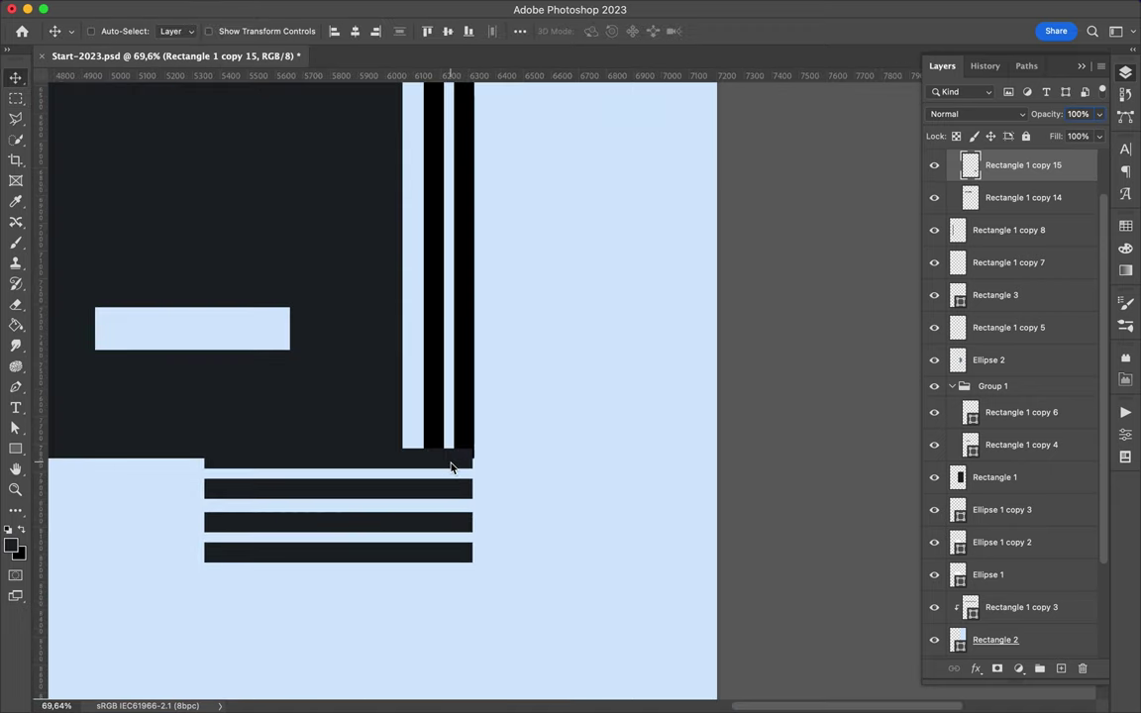
left_click_drag(454, 469, 456, 508)
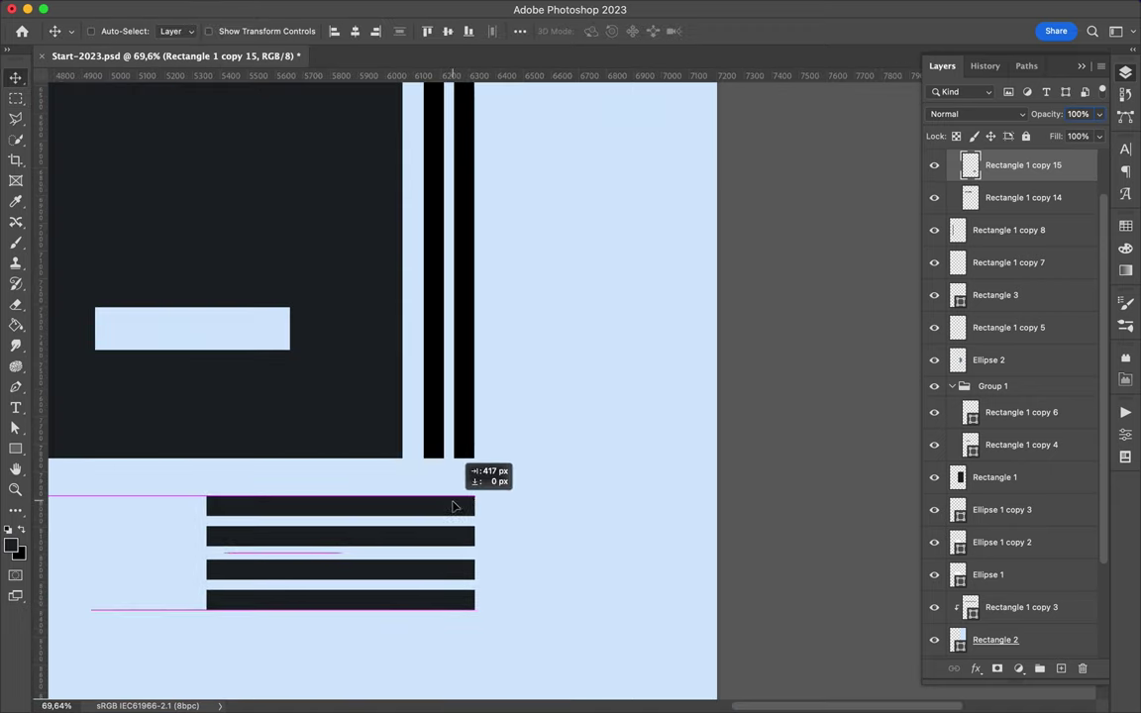
Step: Duplicate the small white circle and move the copy to the bottom layer
key("super+0")
left_click(555, 420)
left_click_drag(1000, 410, 1001, 638)
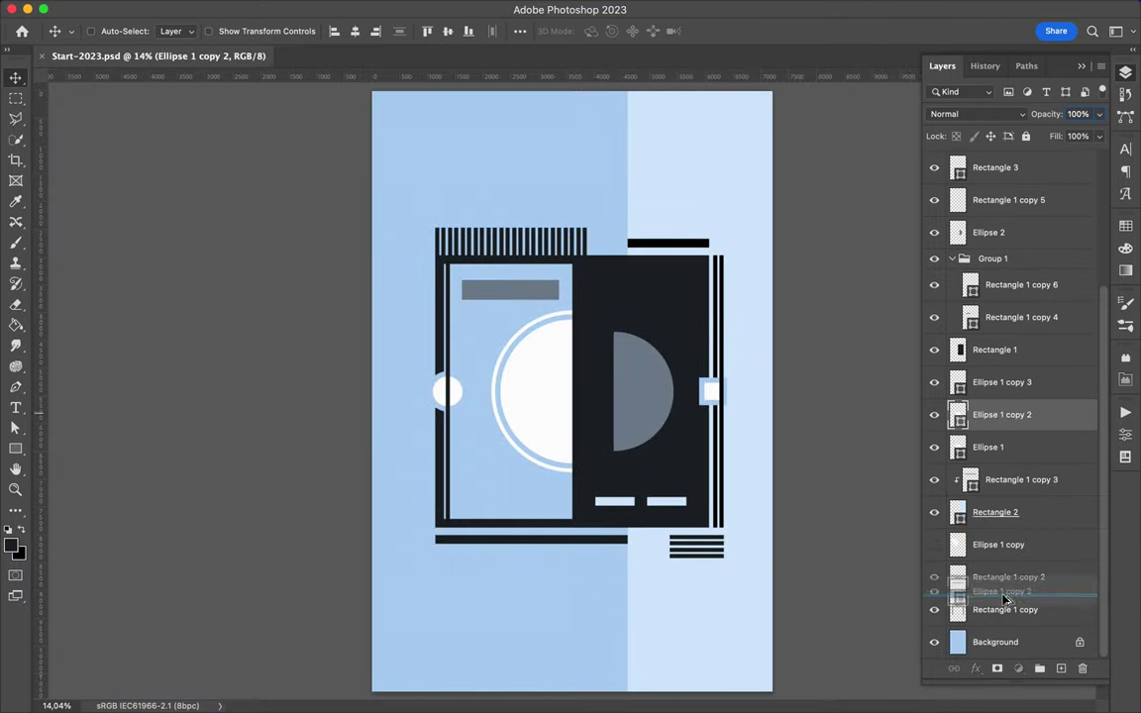
Step: Enlarge the circle copy into a huge white circle and shift it right
key("super+t")
left_click_drag(651, 392, 803, 392)
key("Return")
left_click_drag(524, 566, 576, 567)
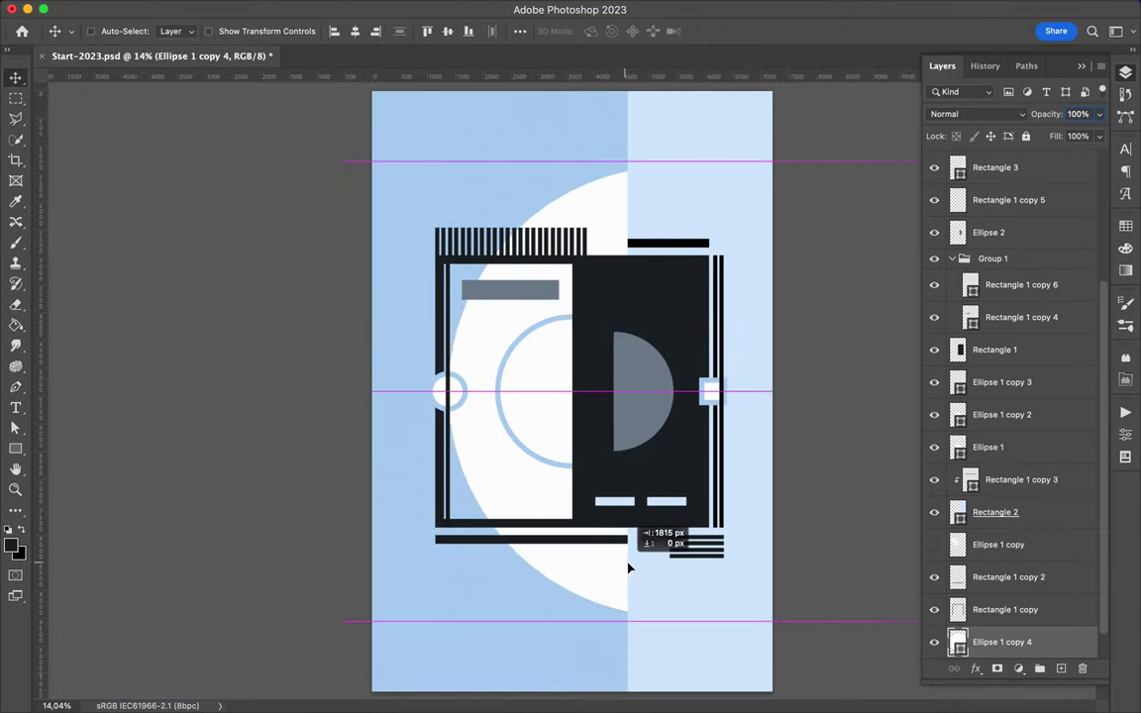
Step: Give the left panel shape a light blue fill
key("a")
left_click(569, 297)
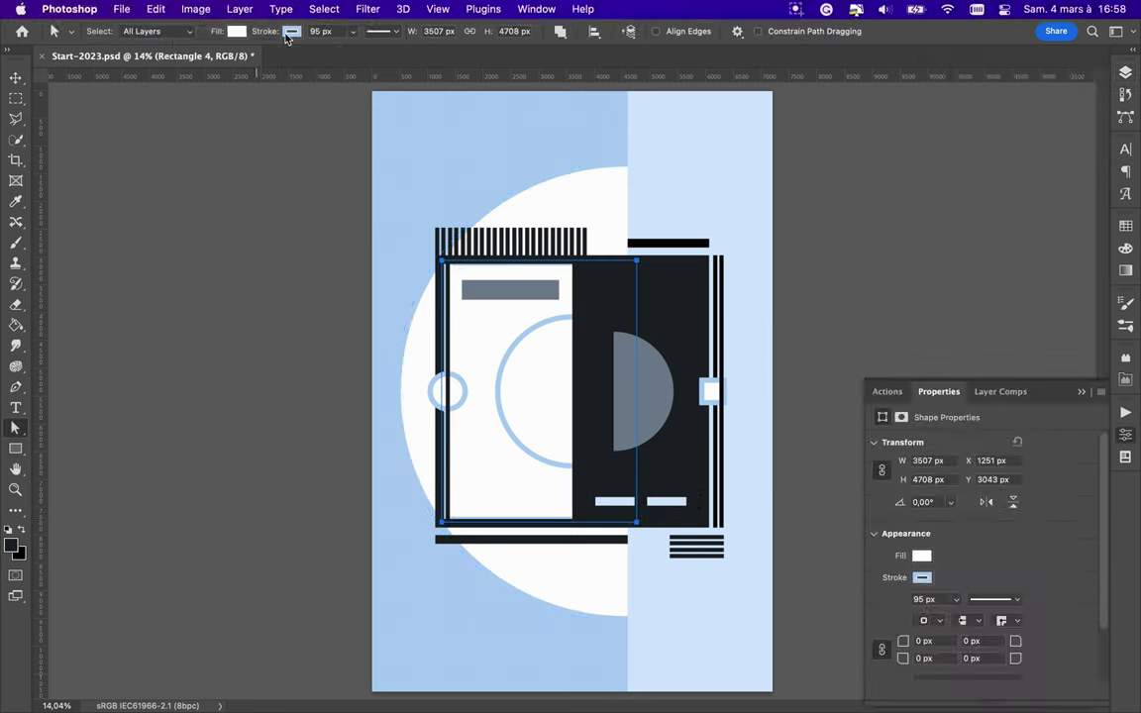
left_click(235, 31)
key("Escape")
key("v")
key("super+plus")
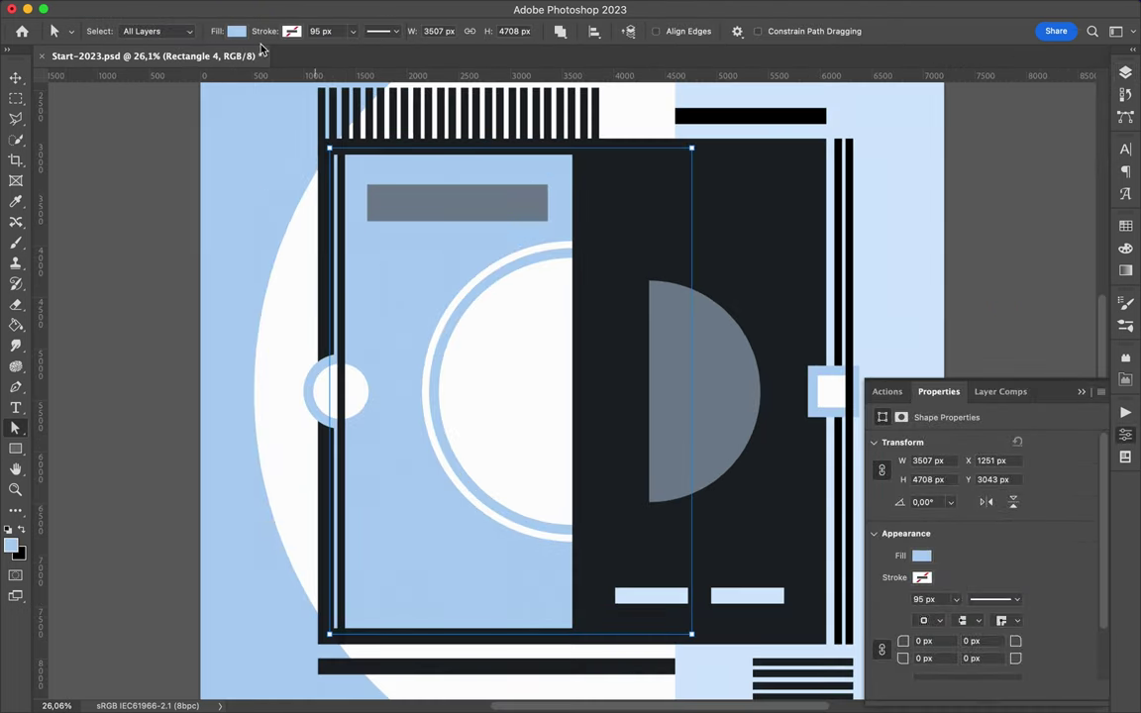
key("super+minus")
Step: Duplicate the grey half-disc and shrink the copy into a small dome
key("super+t")
left_click_drag(673, 224, 668, 205)
key("Return")
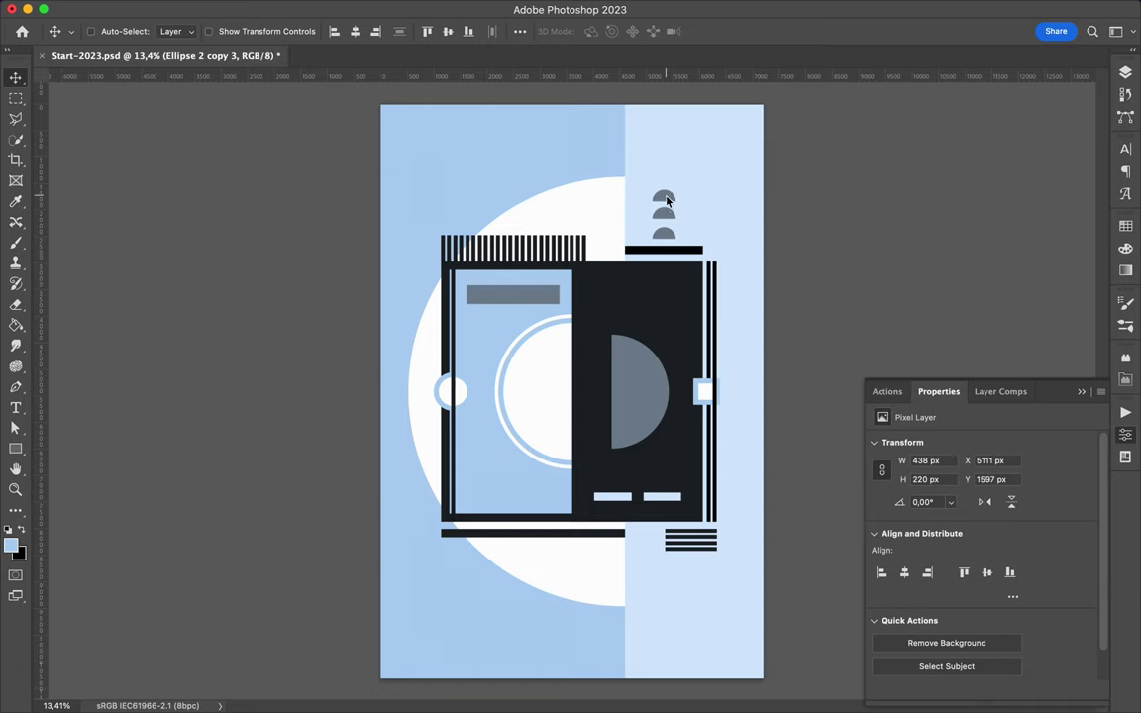
Step: Squeeze the grey domes closer together and align the stack
key("super+t")
left_click_drag(658, 195, 665, 218)
key("Return")
left_click(520, 30)
left_click(499, 124)
Step: Delete the big white circle
left_click_drag(533, 563, 442, 572)
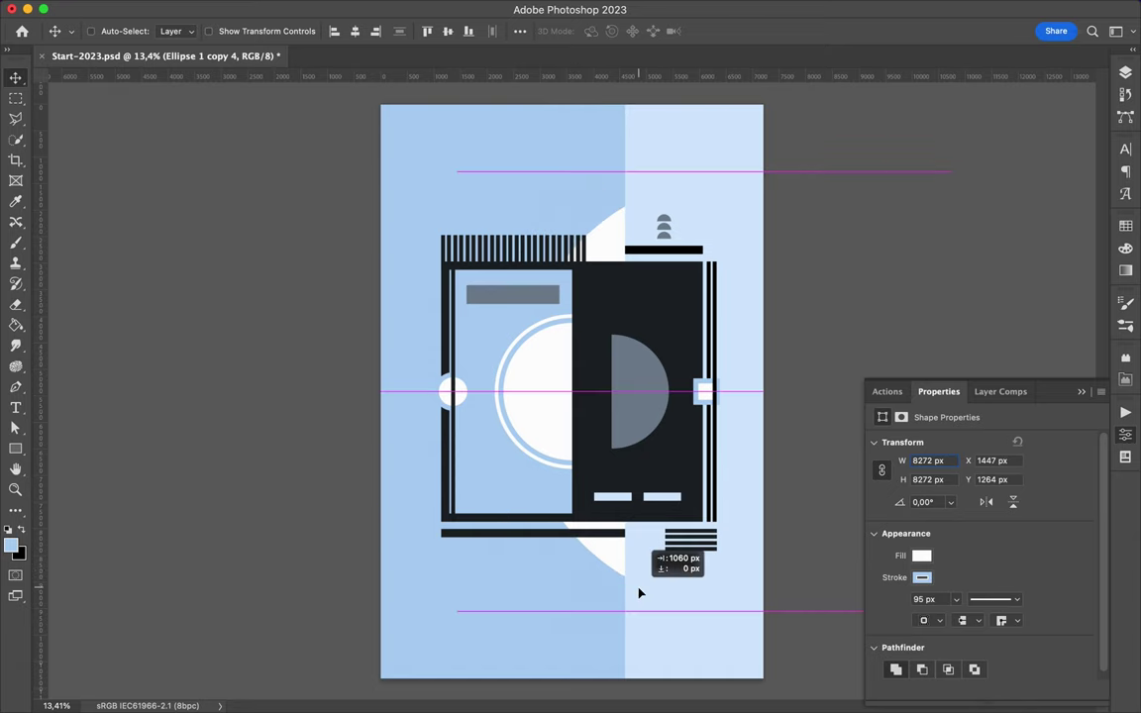
left_click_drag(441, 572, 538, 586)
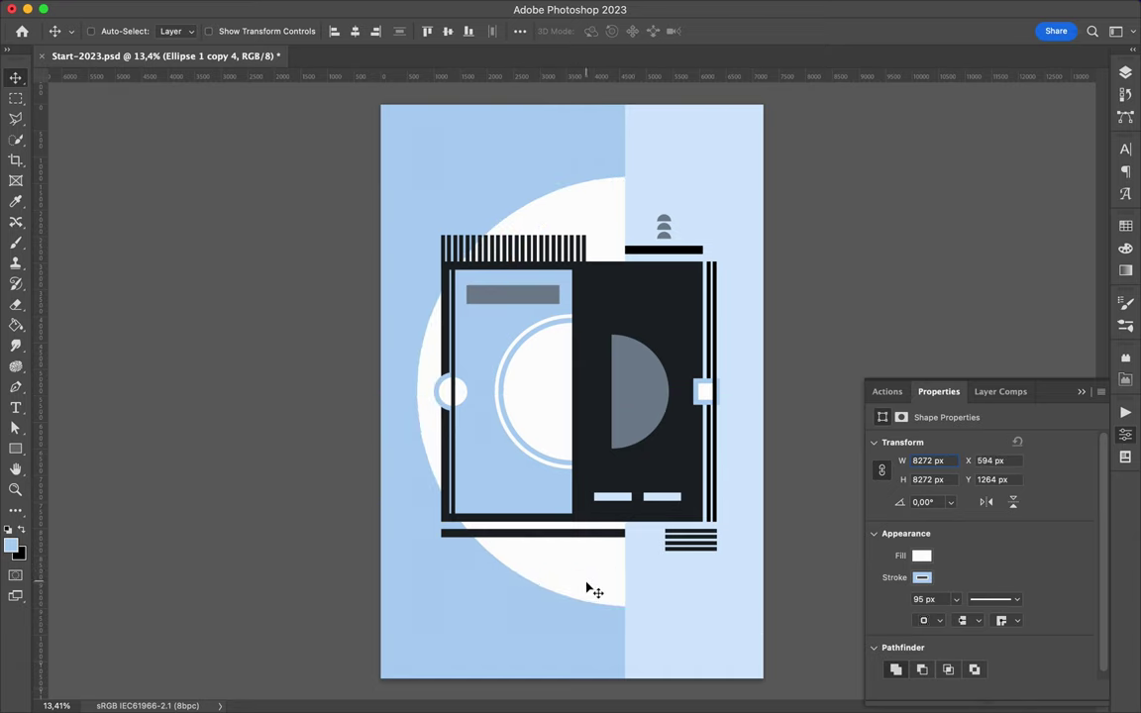
key("Delete")
Step: Draw a white block below the frame and place a copy over the comb's left stripes
key("u")
left_click(175, 31)
mouse_move(515, 520)
left_mouse_down()
mouse_move(632, 556)
mouse_move(586, 556)
mouse_move(516, 271)
mouse_move(536, 263)
mouse_move(501, 267)
left_mouse_up()
key("v")
key("ctrl+t")
key("Return")
scroll(441, 235, "up", 5)
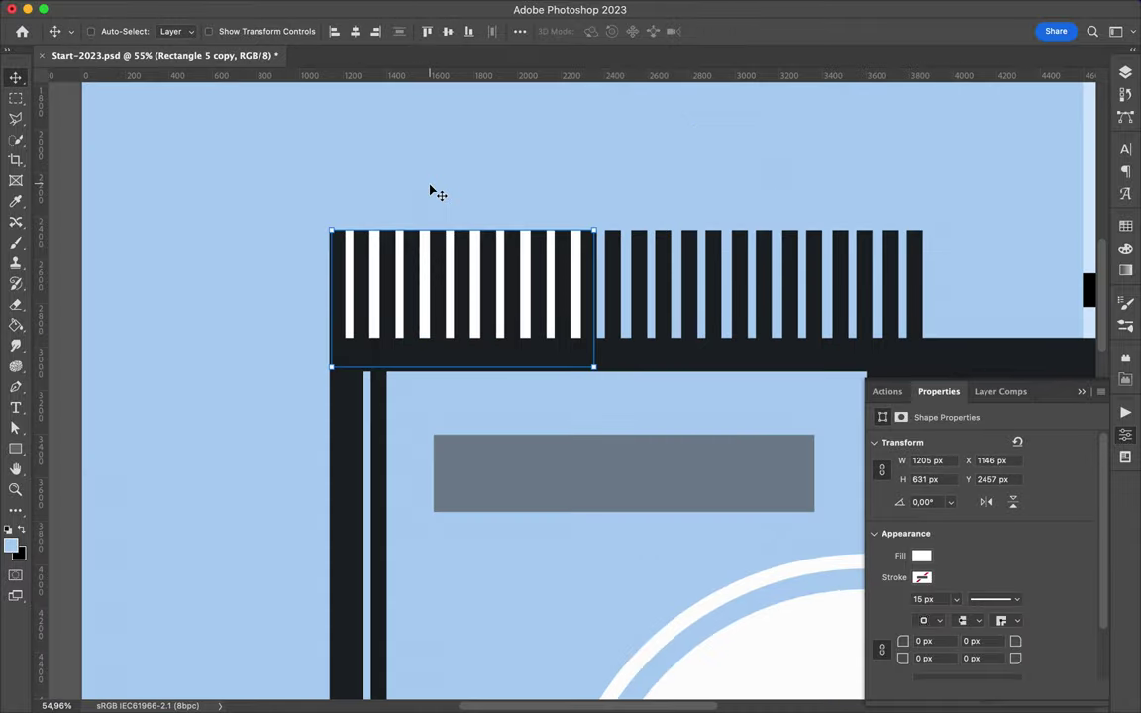
Step: Copy the white block above the artwork and turn it into a tall upright bar
scroll(637, 458, "down", 5)
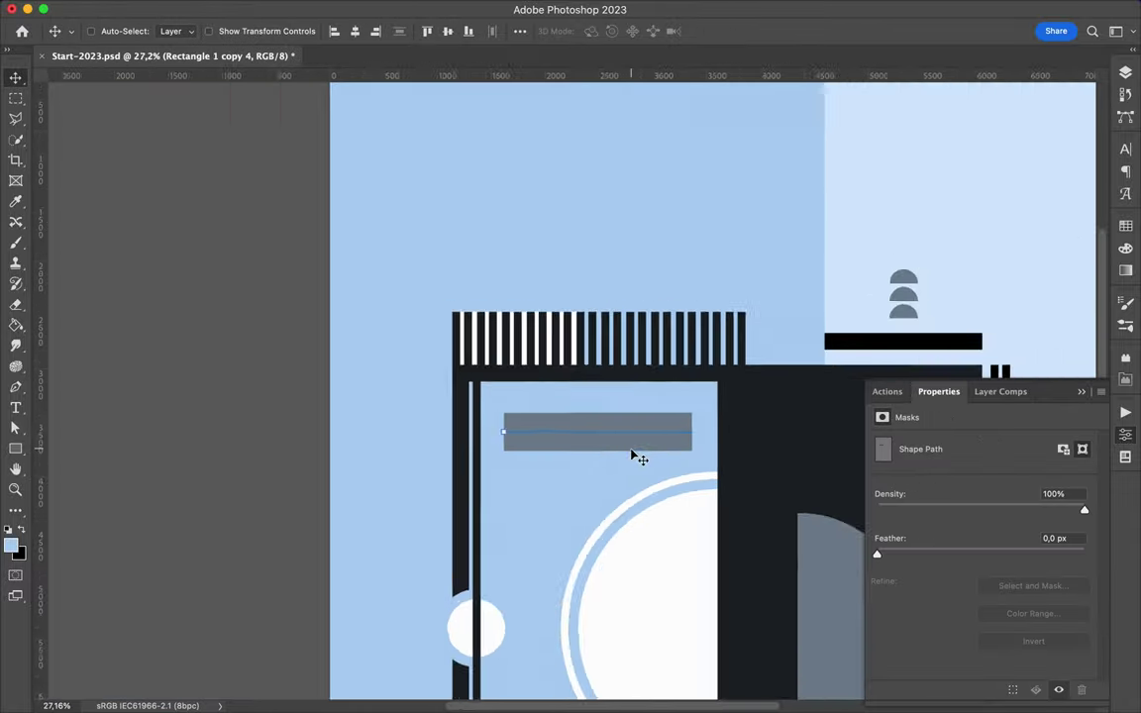
left_click(591, 554, "ctrl")
key("ctrl+alt+t")
left_click_drag(584, 551, 522, 192)
mouse_move(451, 133)
left_mouse_down()
mouse_move(594, 109)
mouse_move(631, 289)
left_mouse_up()
key("Return")
scroll(609, 188, "up", 4)
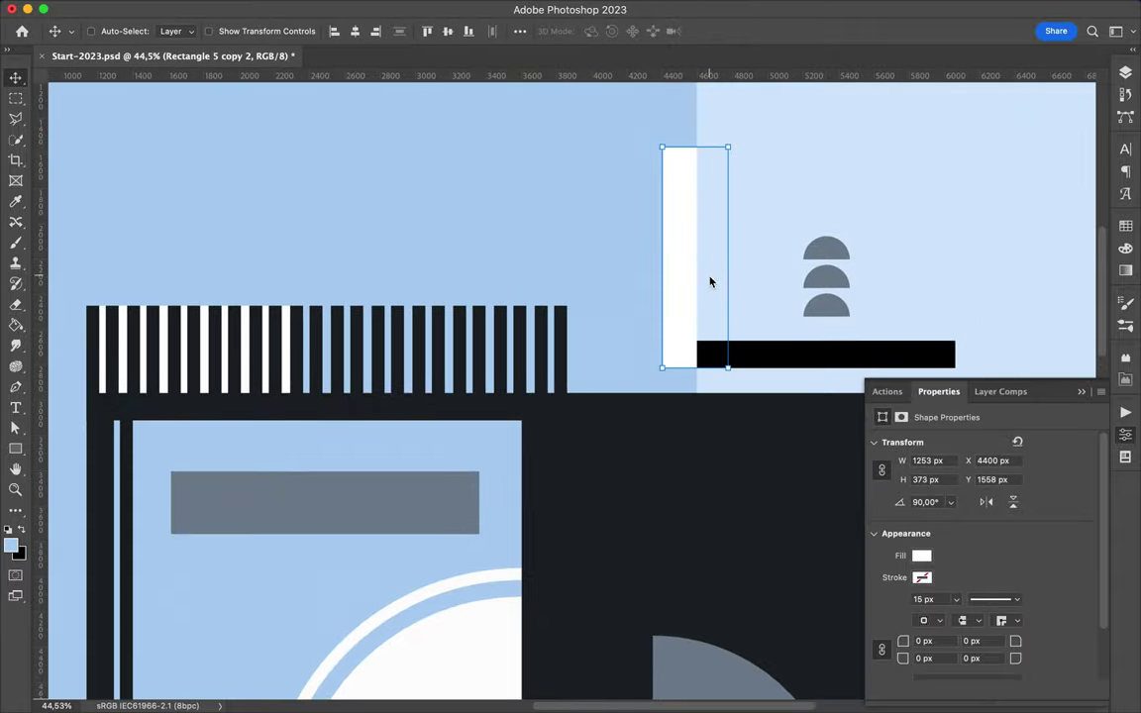
Step: Reshape a circle copy into a crescent below the frame's bottom left
scroll(631, 289, "down", 4)
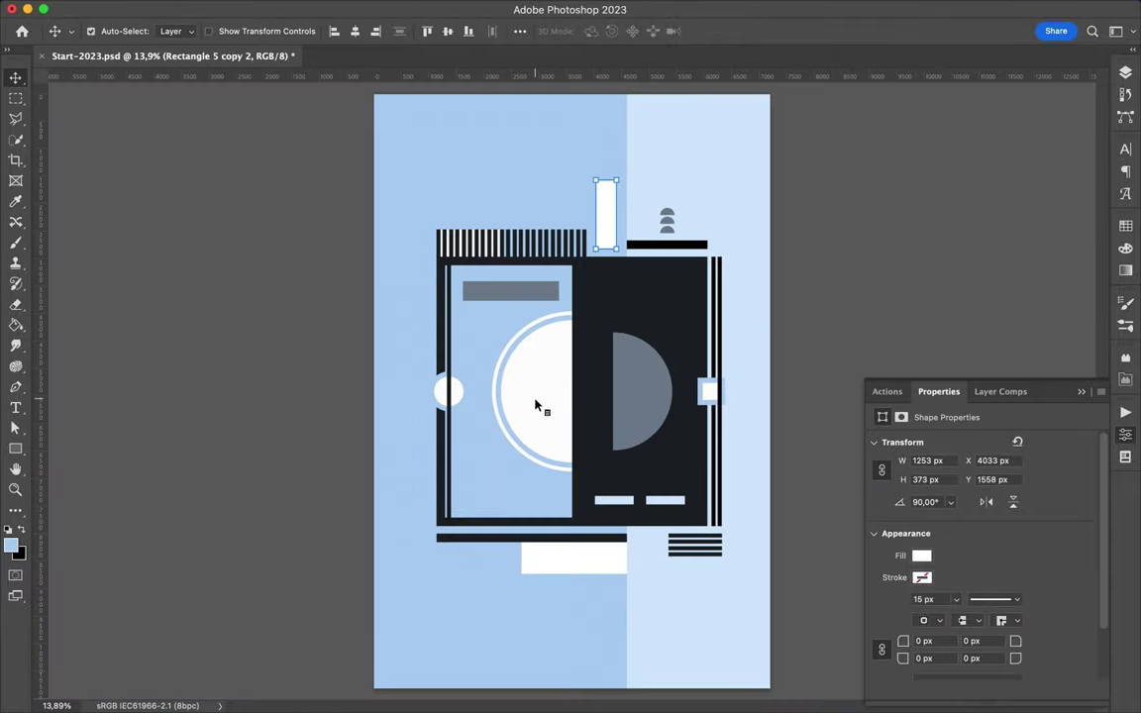
left_click_drag(536, 407, 522, 585)
key("a")
key("Delete")
left_click(237, 31)
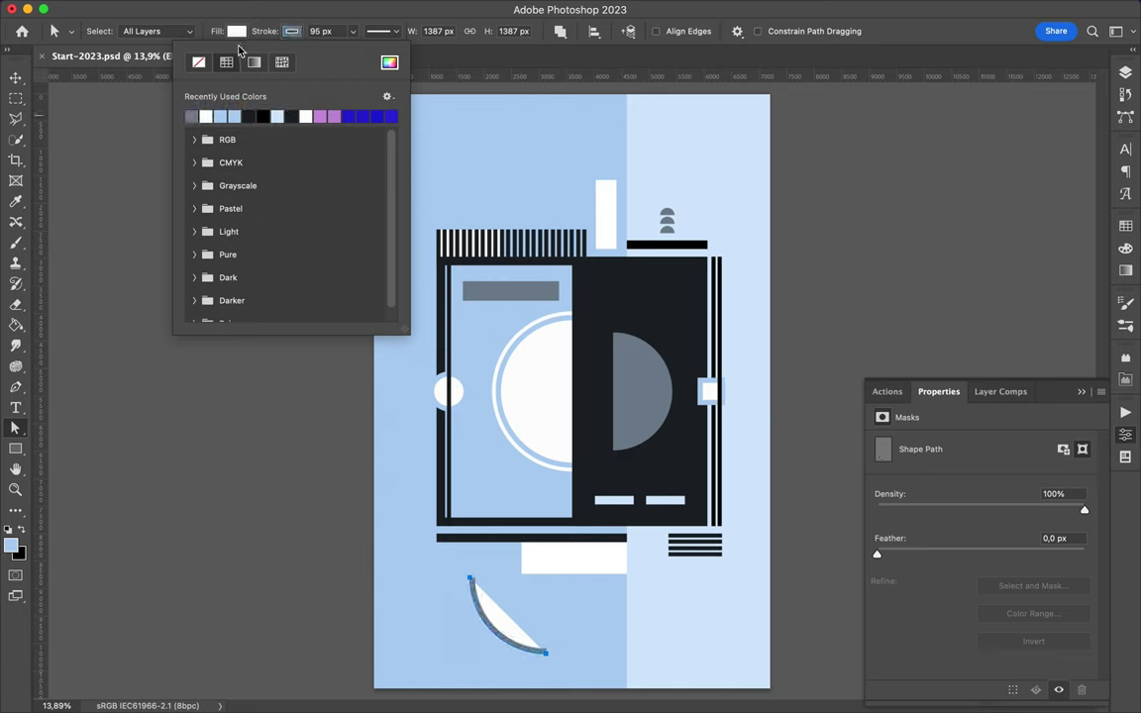
Step: Make the crescent a no-fill arc with a 285 px stroke, moved left and scaled down
left_click(191, 116)
key("v")
left_click_drag(522, 639, 525, 621)
scroll(522, 621, "down", 2)
key("a")
left_click(343, 31)
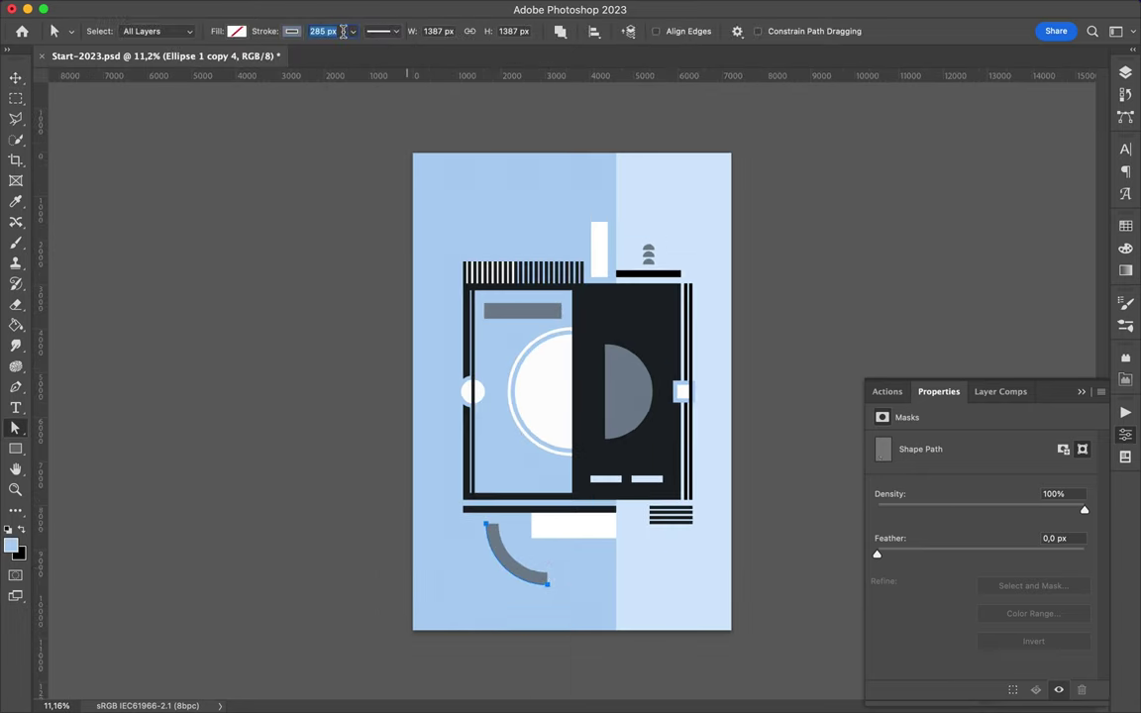
key("v")
mouse_move(522, 584)
left_mouse_down()
mouse_move(502, 584)
mouse_move(517, 529)
mouse_move(536, 557)
left_mouse_up()
key("ctrl+t")
key("Return")
Step: Copy the grey bar to sit beneath the white block
key("a")
key("v")
scroll(592, 500, "up", 2)
scroll(522, 483, "up", 2)
scroll(528, 492, "up", 3)
scroll(573, 544, "down", 2)
left_click_drag(536, 308, 593, 550)
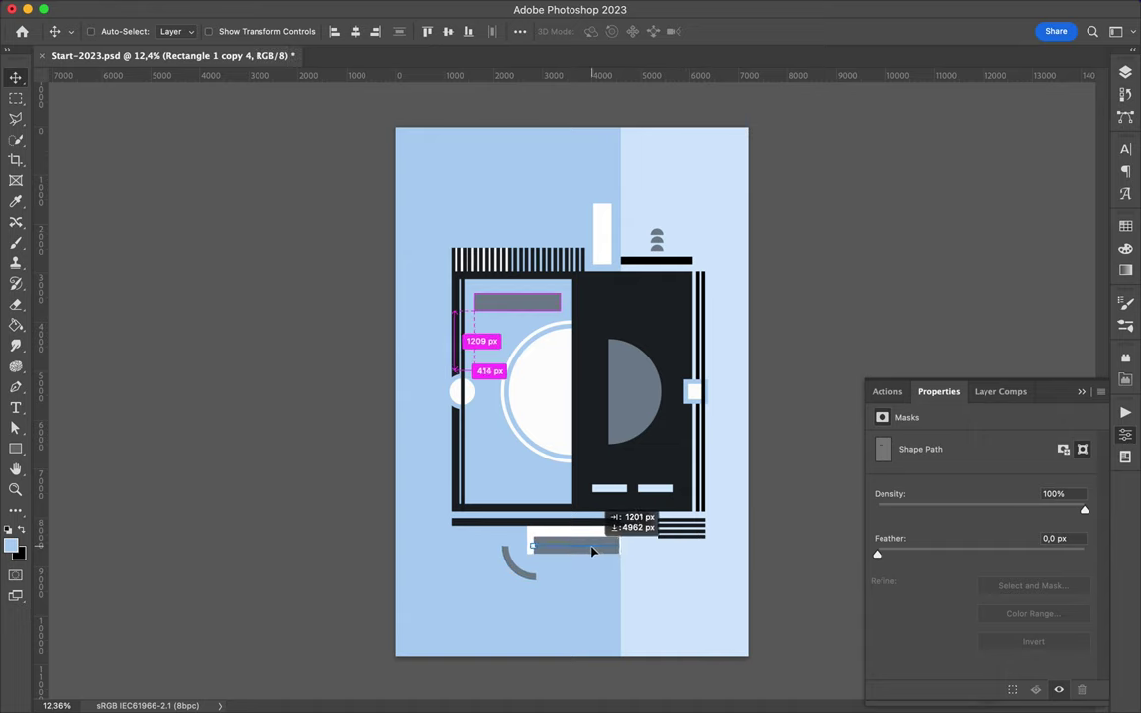
scroll(614, 589, "up", 2)
left_click_drag(561, 646, 561, 653)
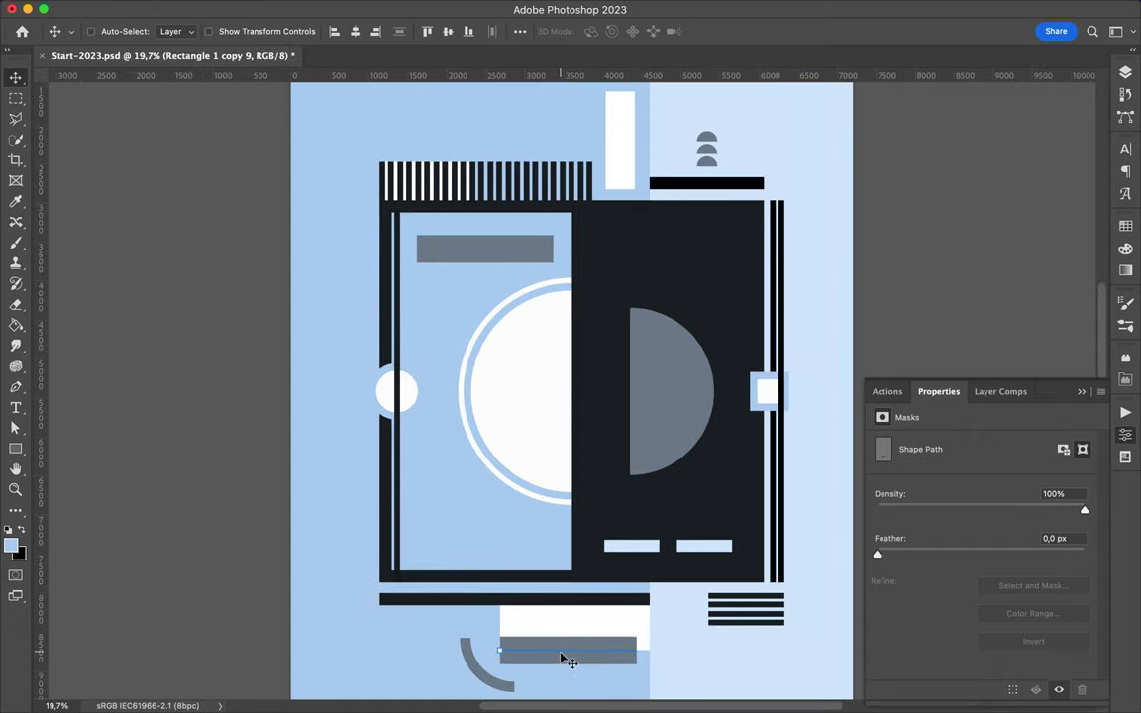
scroll(508, 436, "down", 5)
Step: Move the grey arc beside the black bar and fit its size to new guides
left_click_drag(492, 434, 413, 409)
scroll(408, 383, "up", 3)
scroll(407, 382, "up", 2)
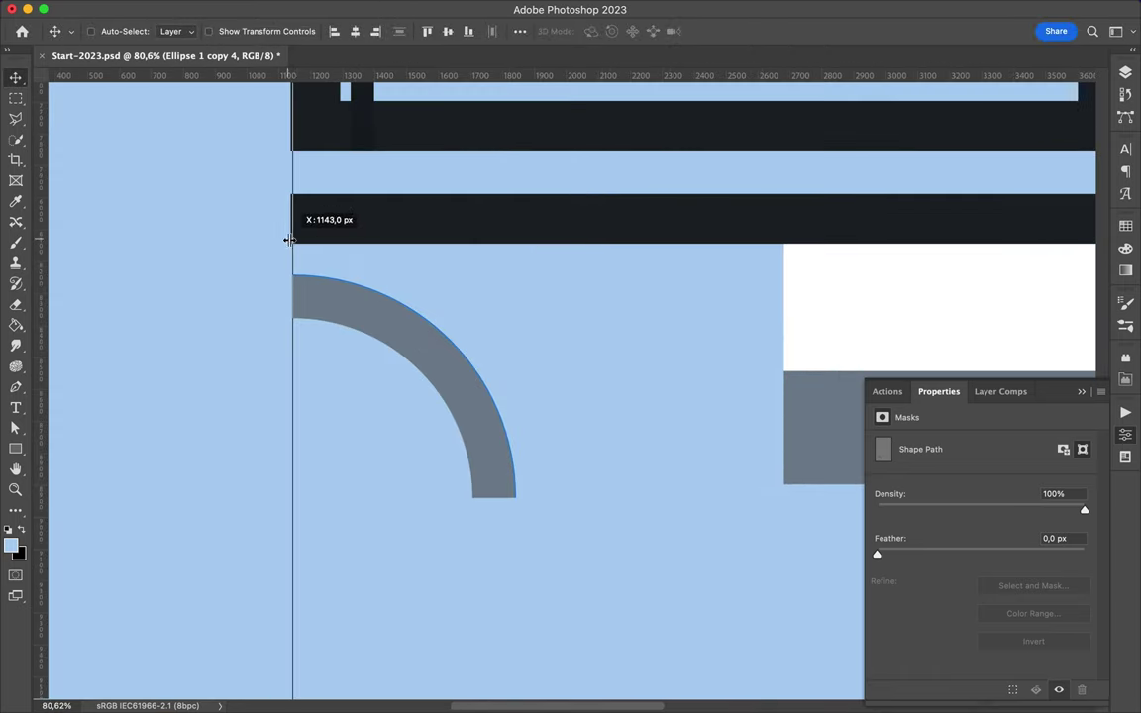
left_click_drag(288, 238, 290, 242)
key("ctrl+t")
left_click_drag(513, 497, 498, 482)
left_click_drag(654, 75, 654, 482)
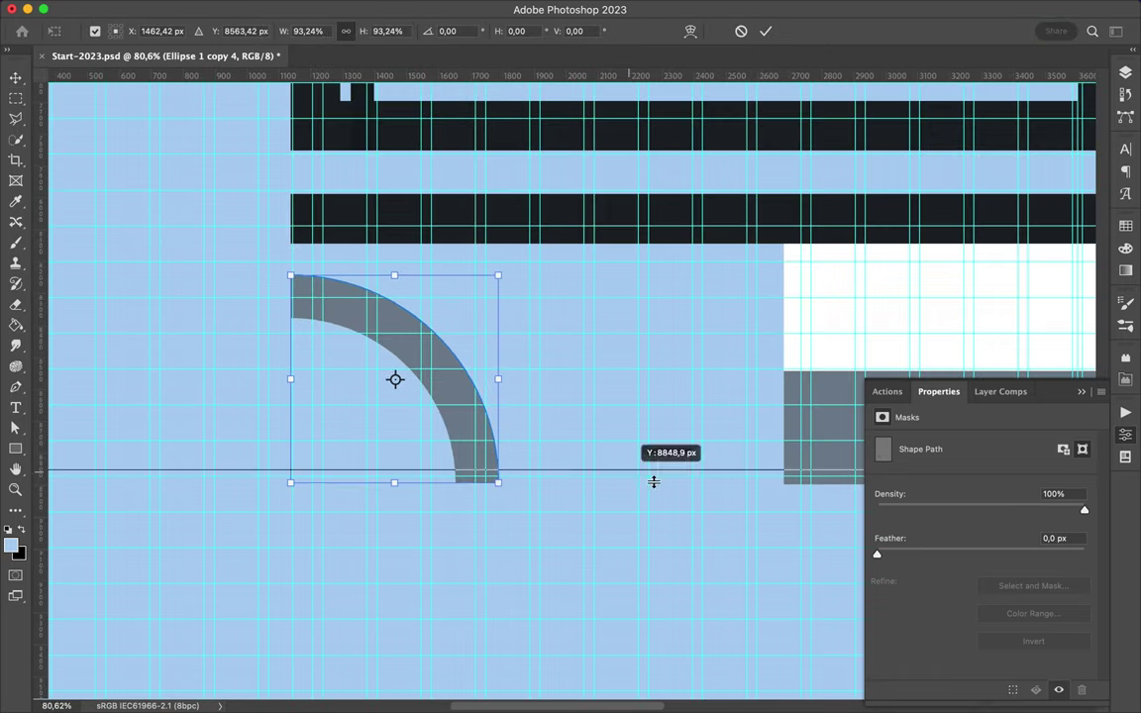
scroll(561, 461, "up", 2)
left_click_drag(456, 376, 252, 382)
key("ctrl+0")
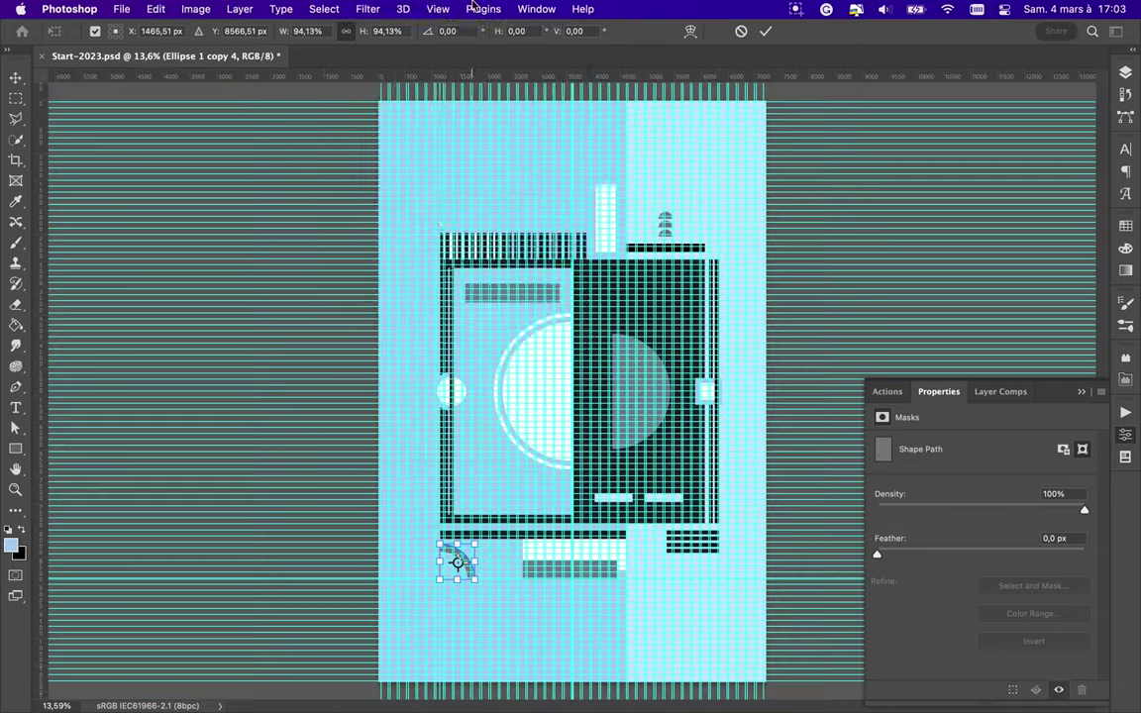
Step: Hide the guides
left_click(438, 9)
left_click(656, 376)
left_click(795, 9)
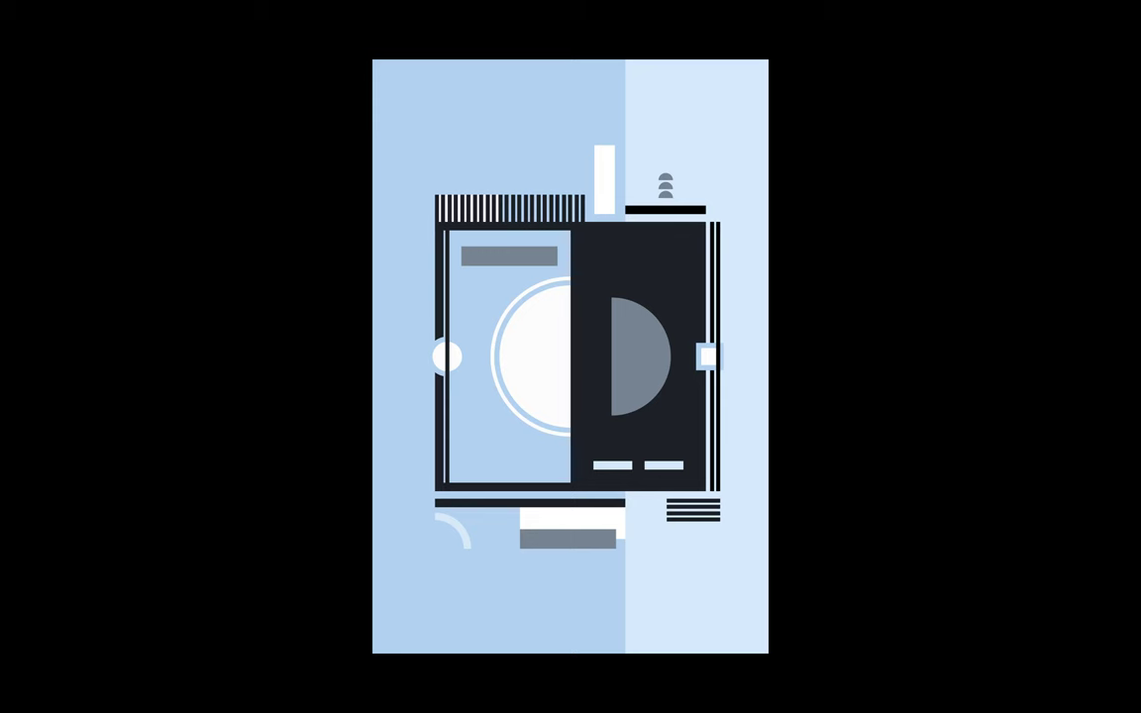